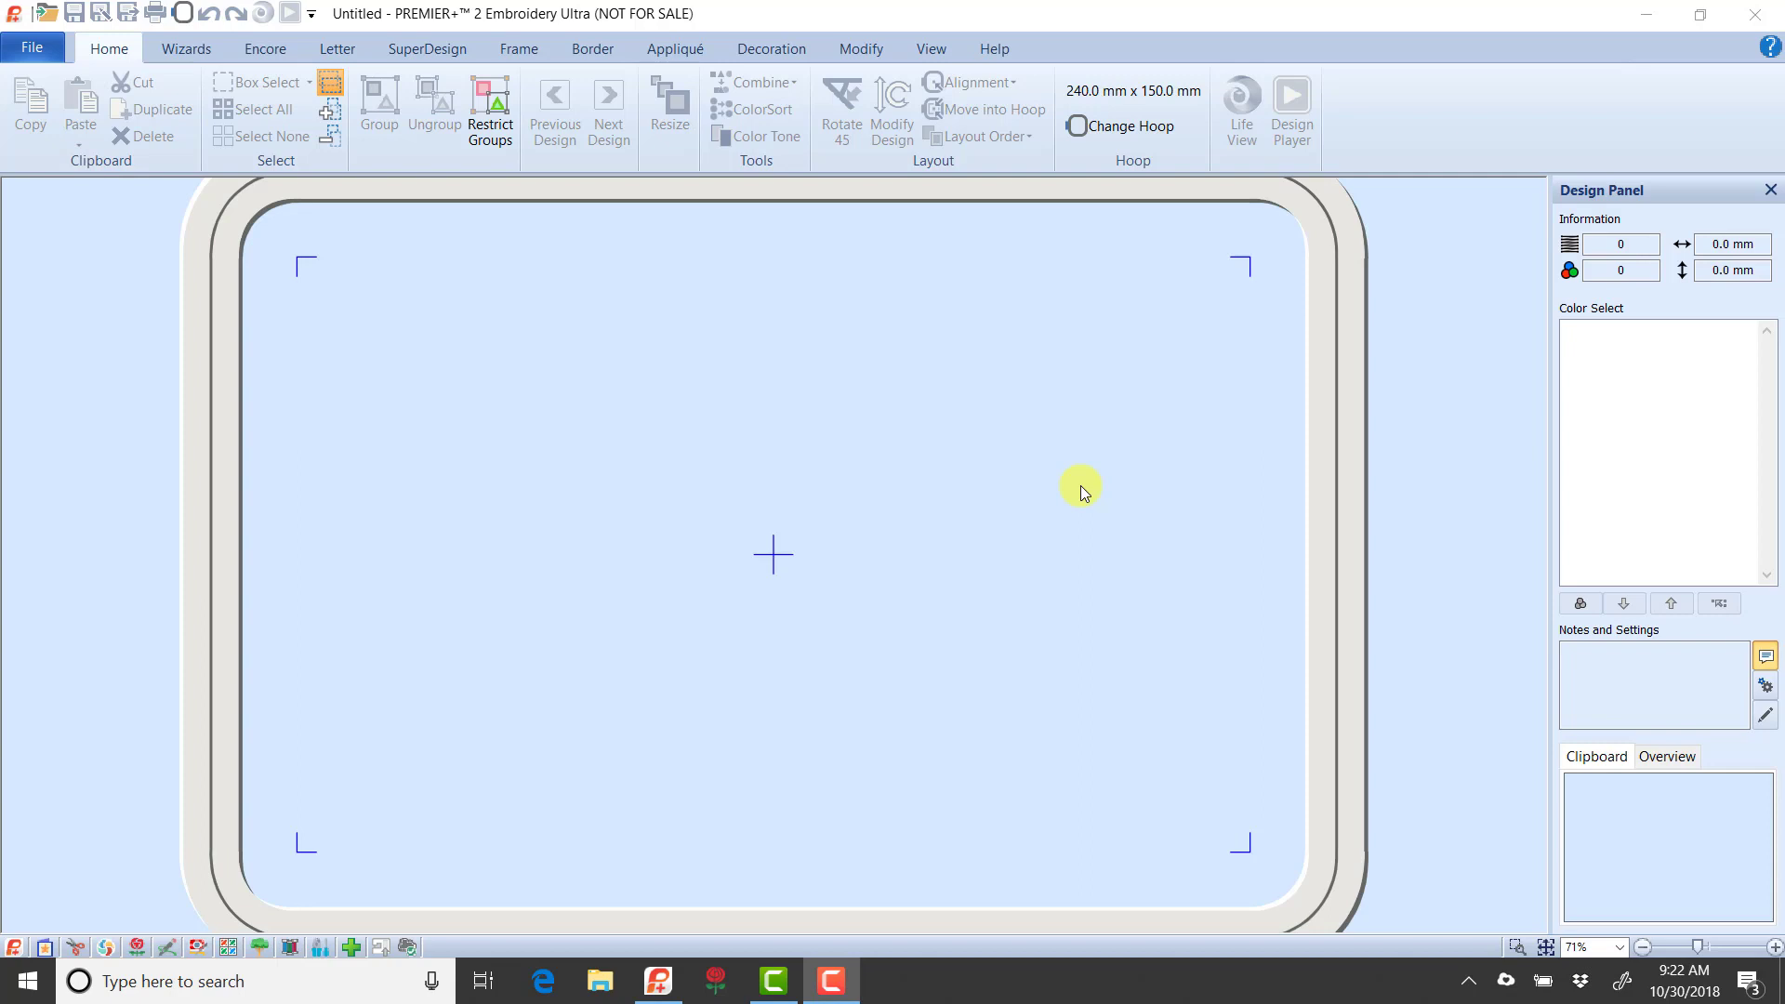
# Change the hoop to a custom 200 mm wide by 200 mm high square
pyautogui.click(792, 347)
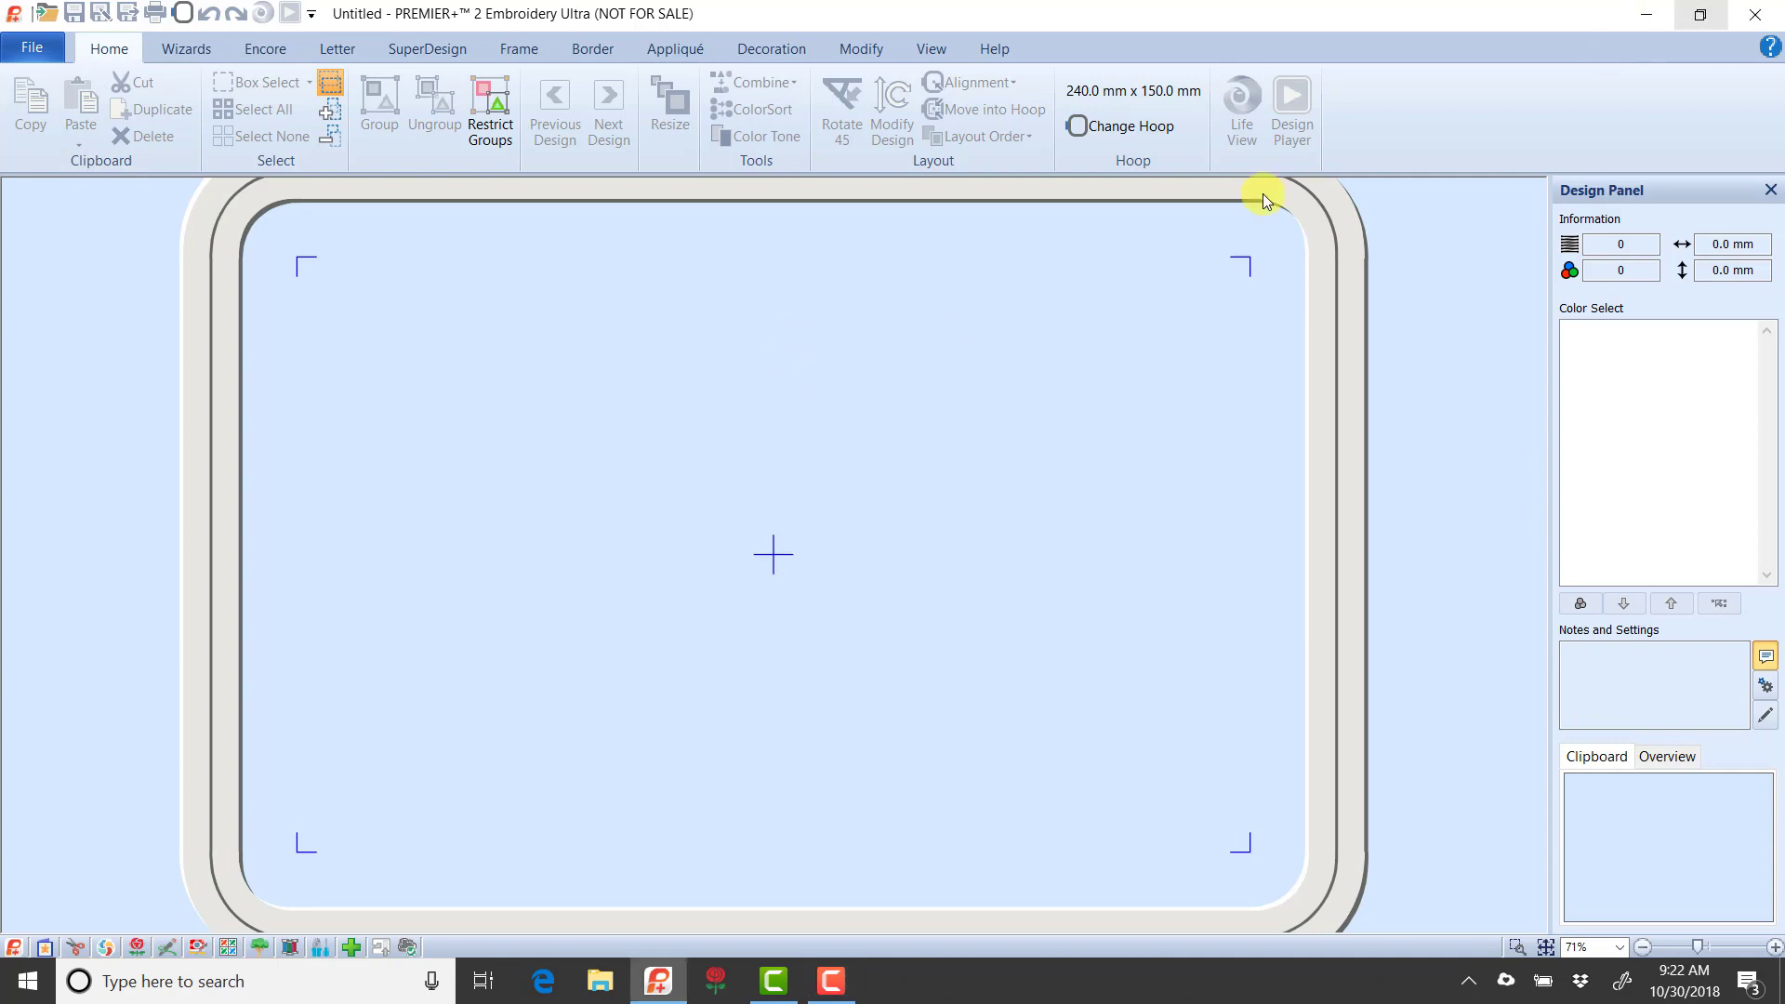
pyautogui.click(1158, 136)
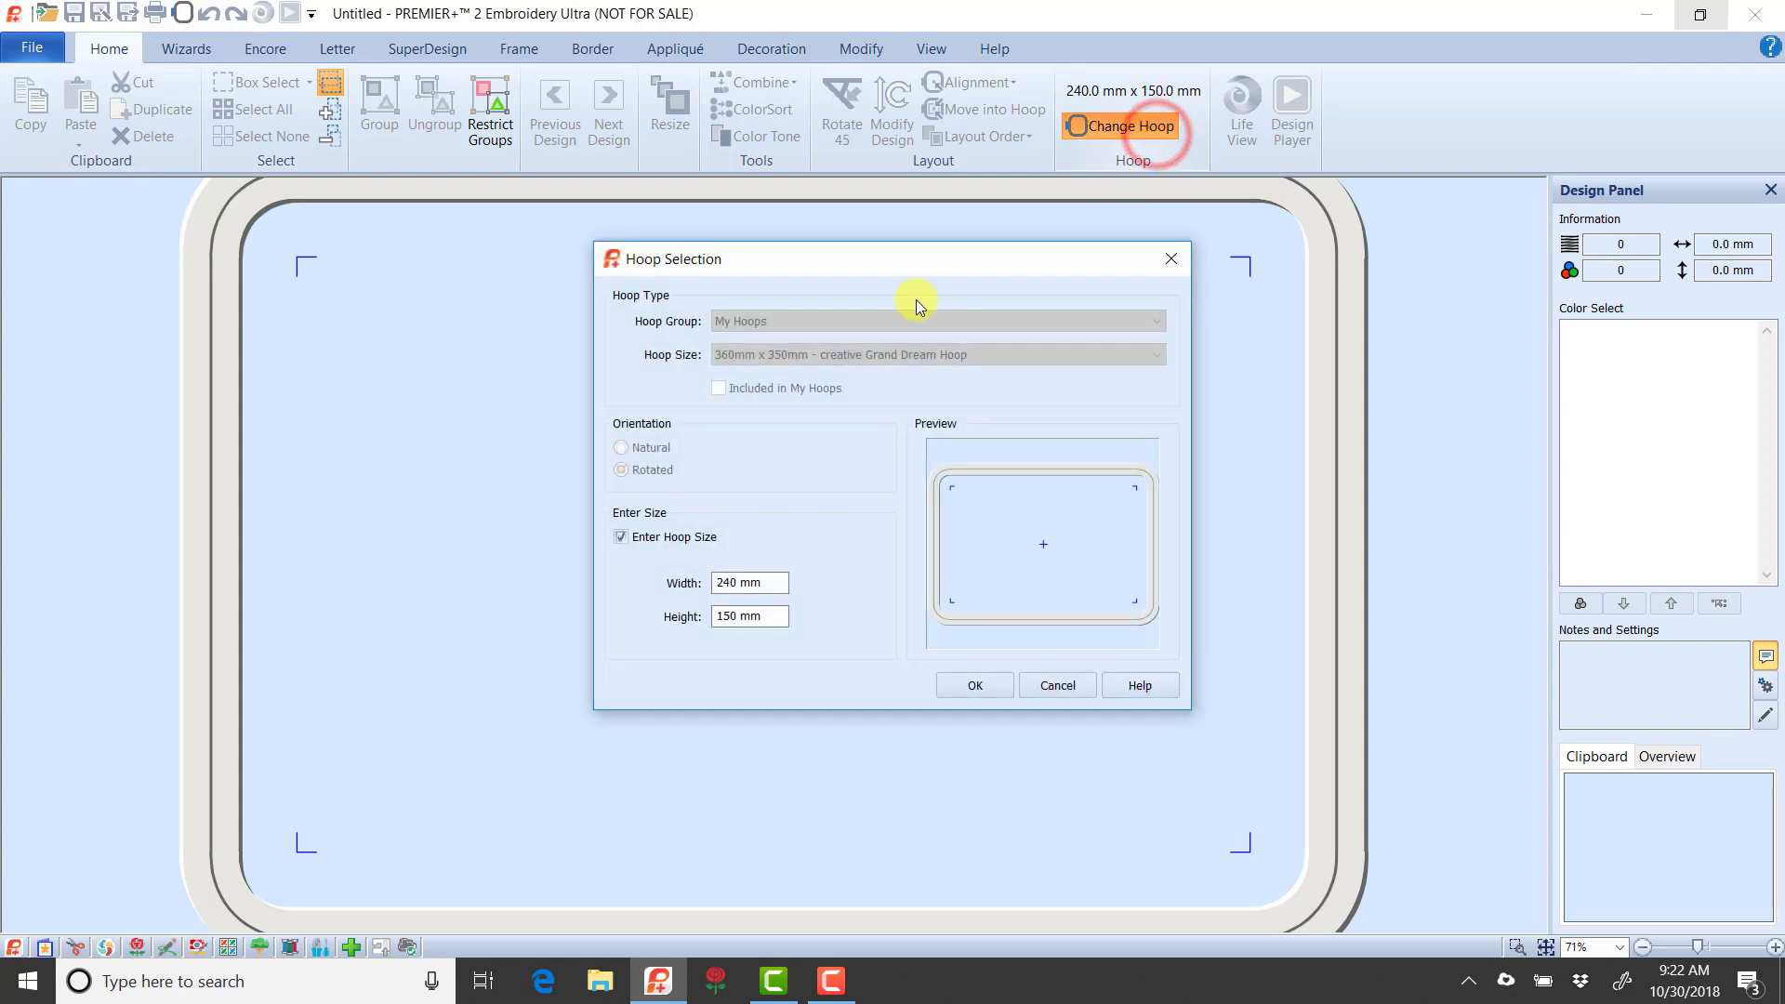
pyautogui.moveTo(716, 582); pyautogui.dragTo(778, 584)
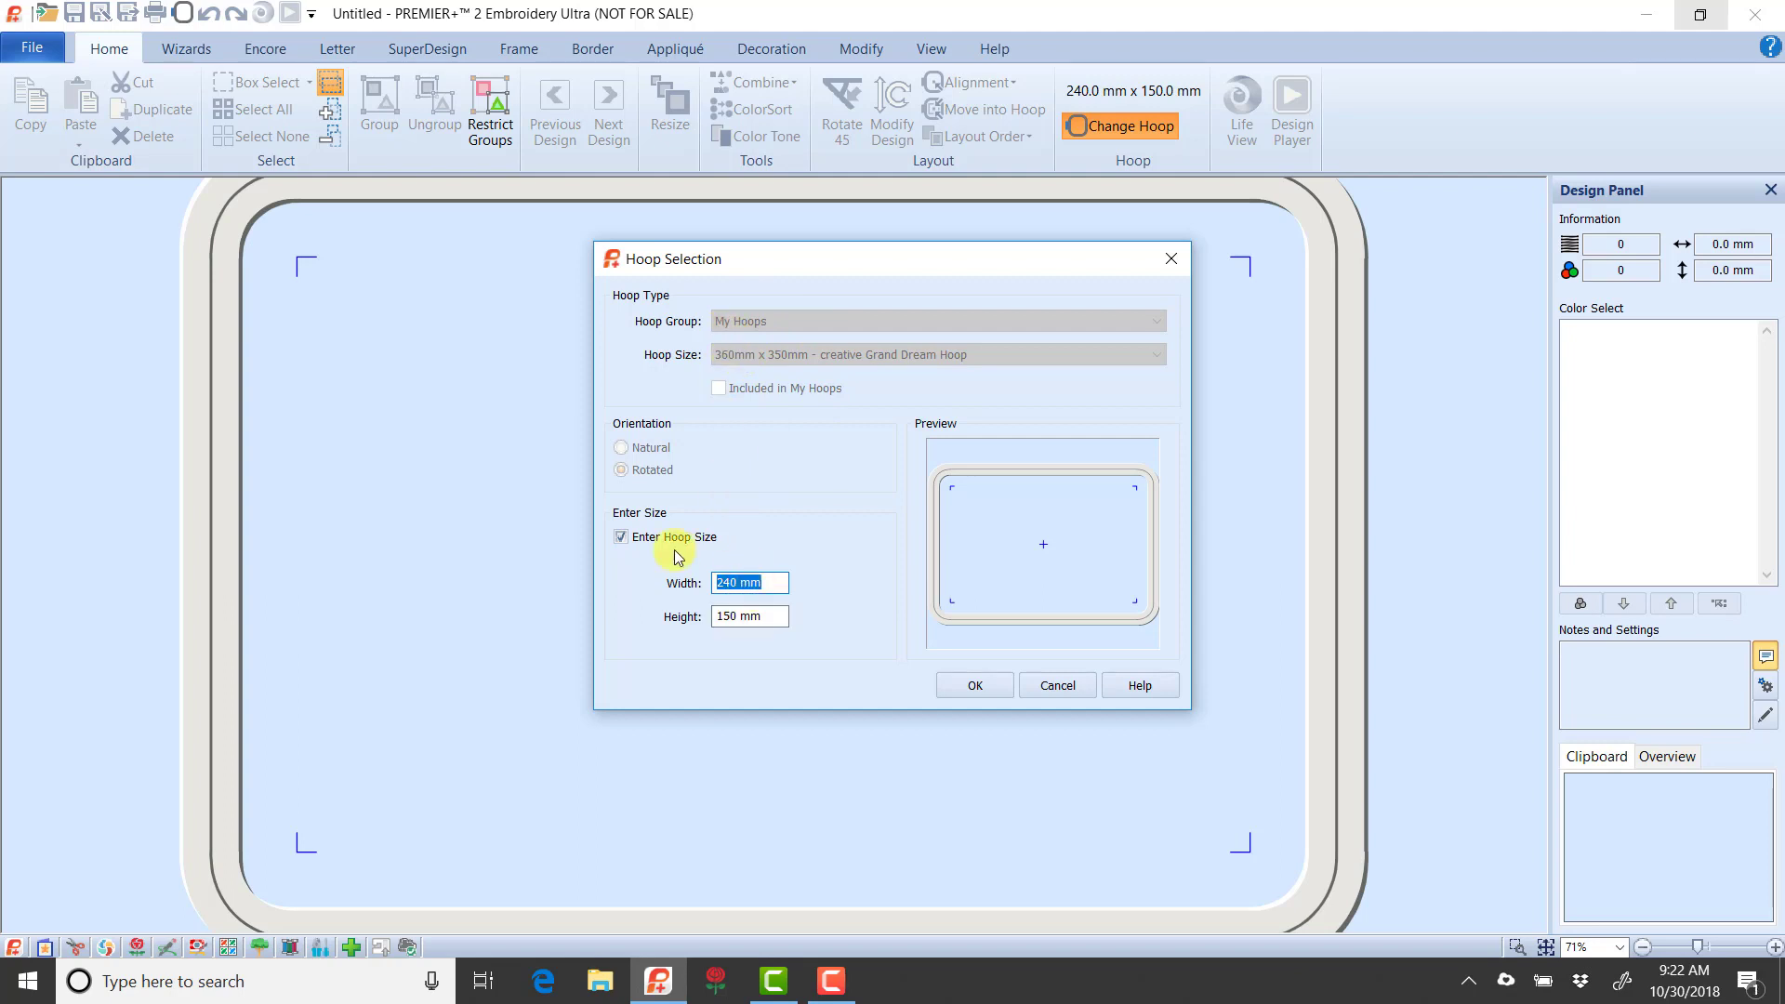
pyautogui.doubleClick(770, 584)
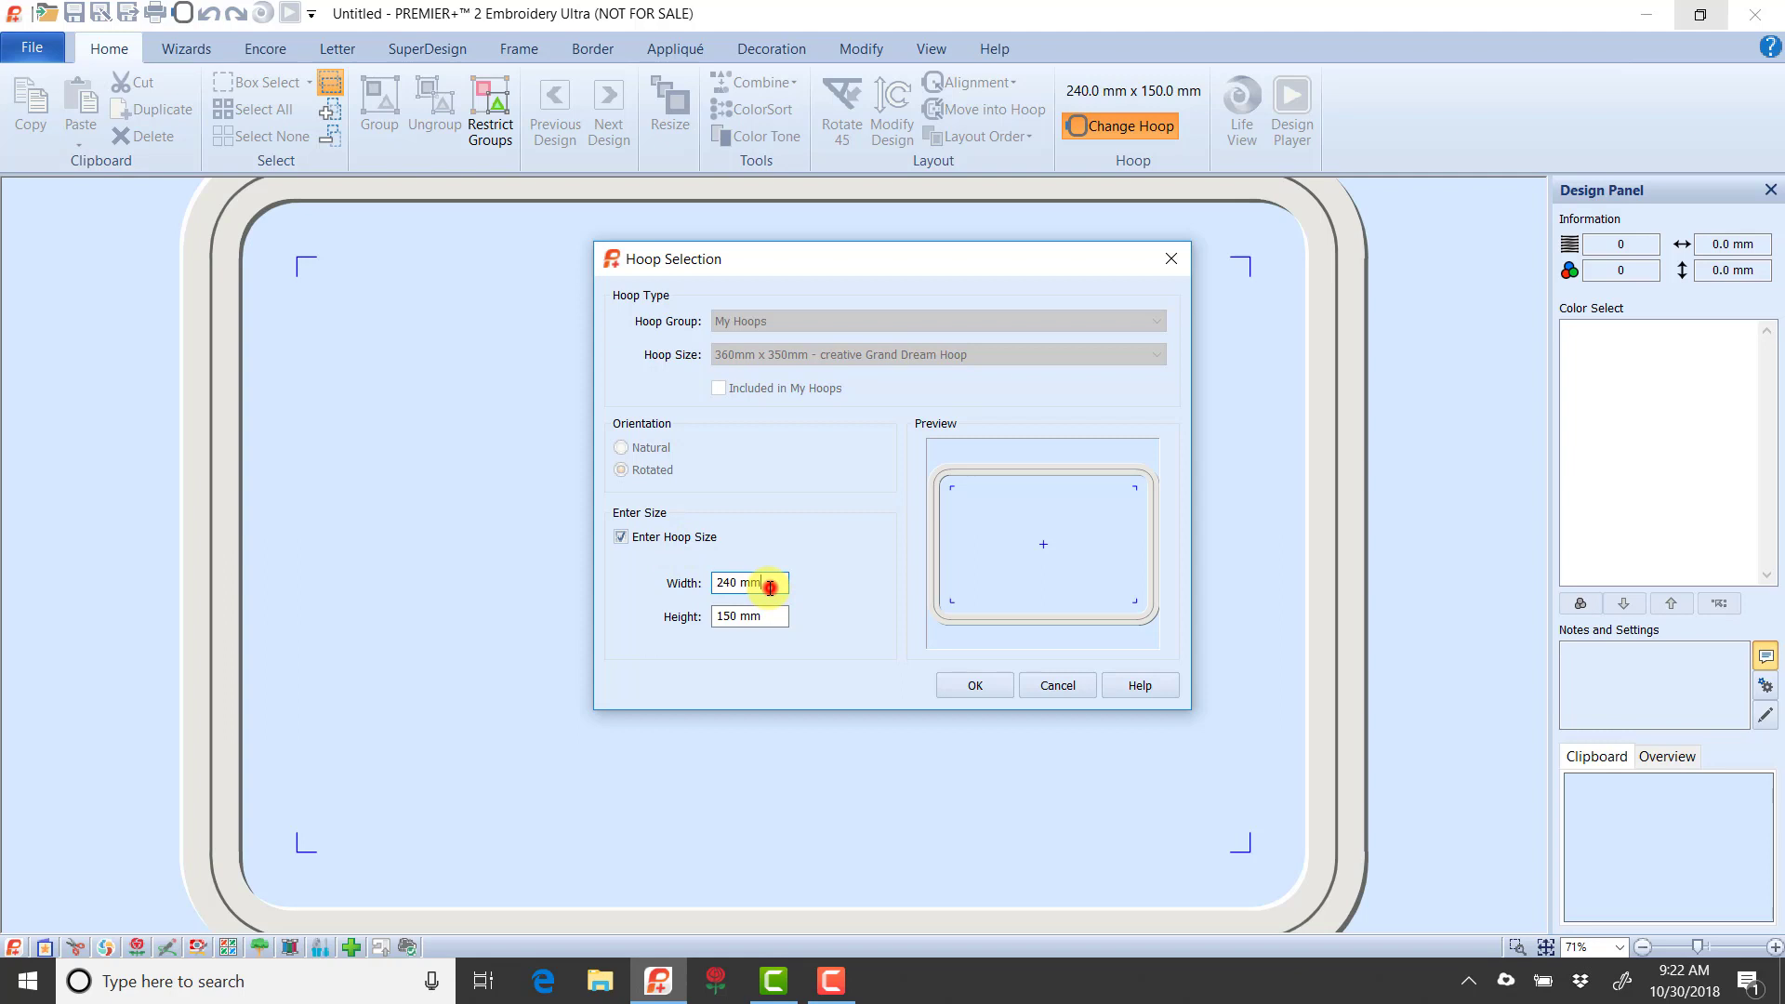
pyautogui.write('200')
pyautogui.press('Tab')
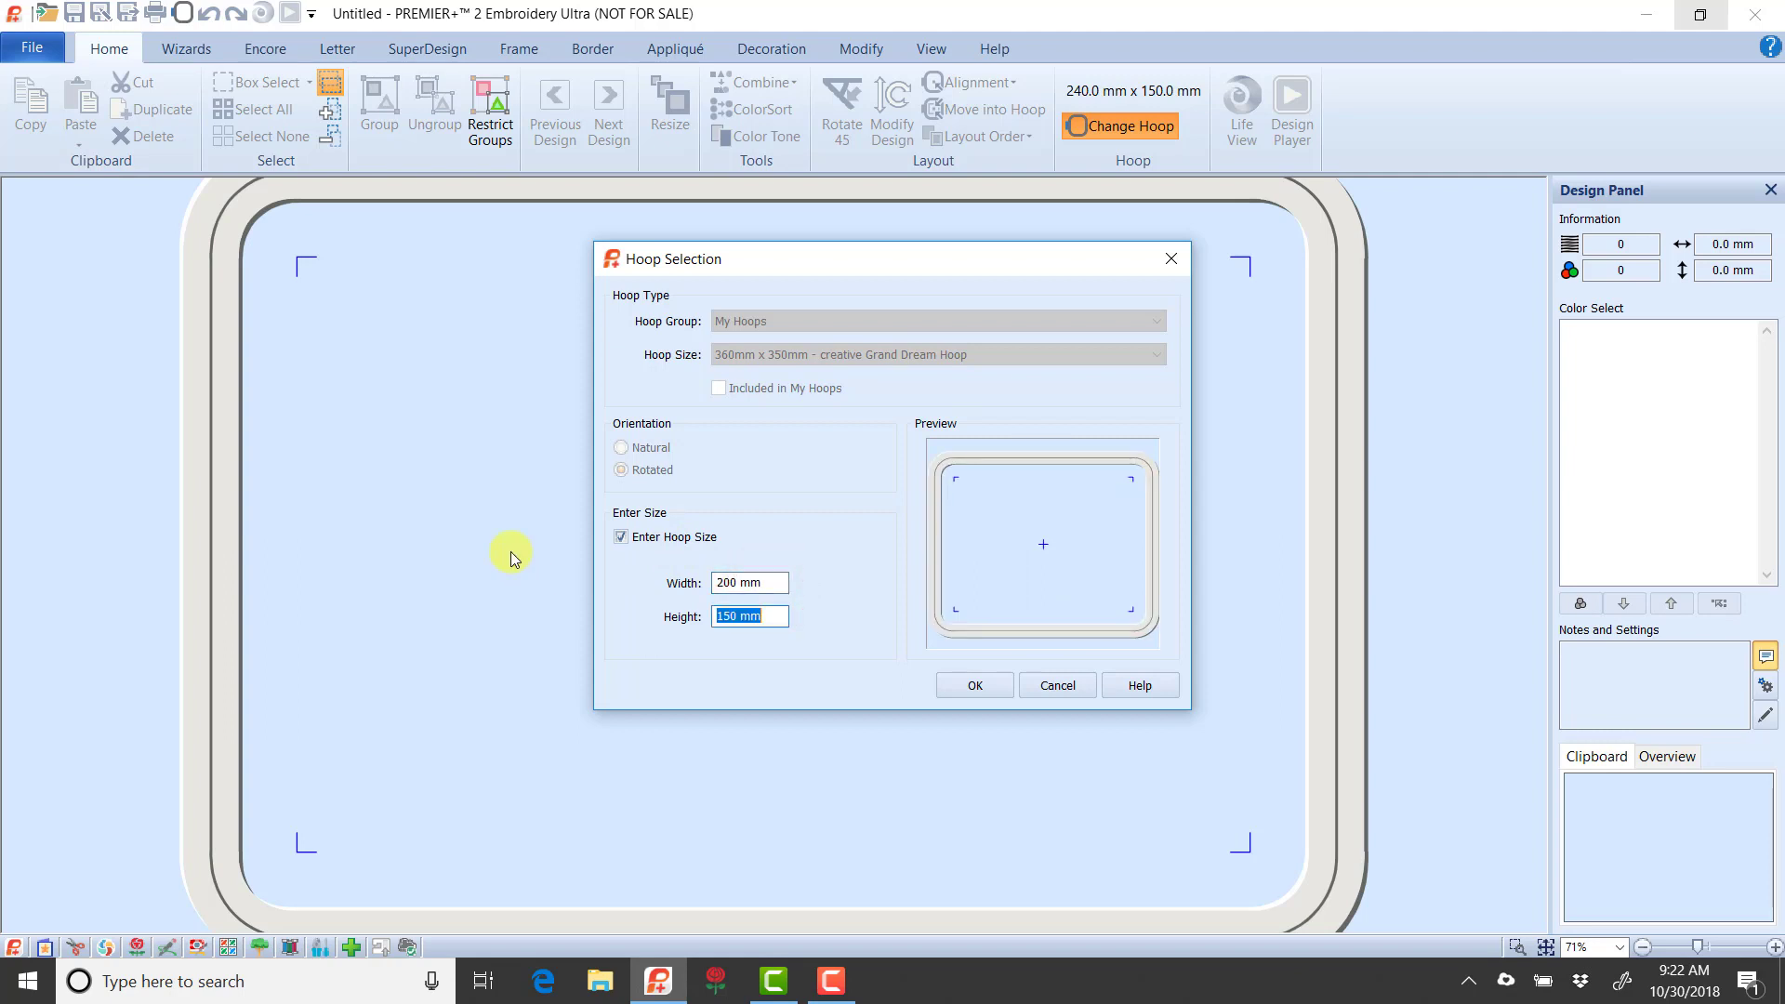
pyautogui.write('200')
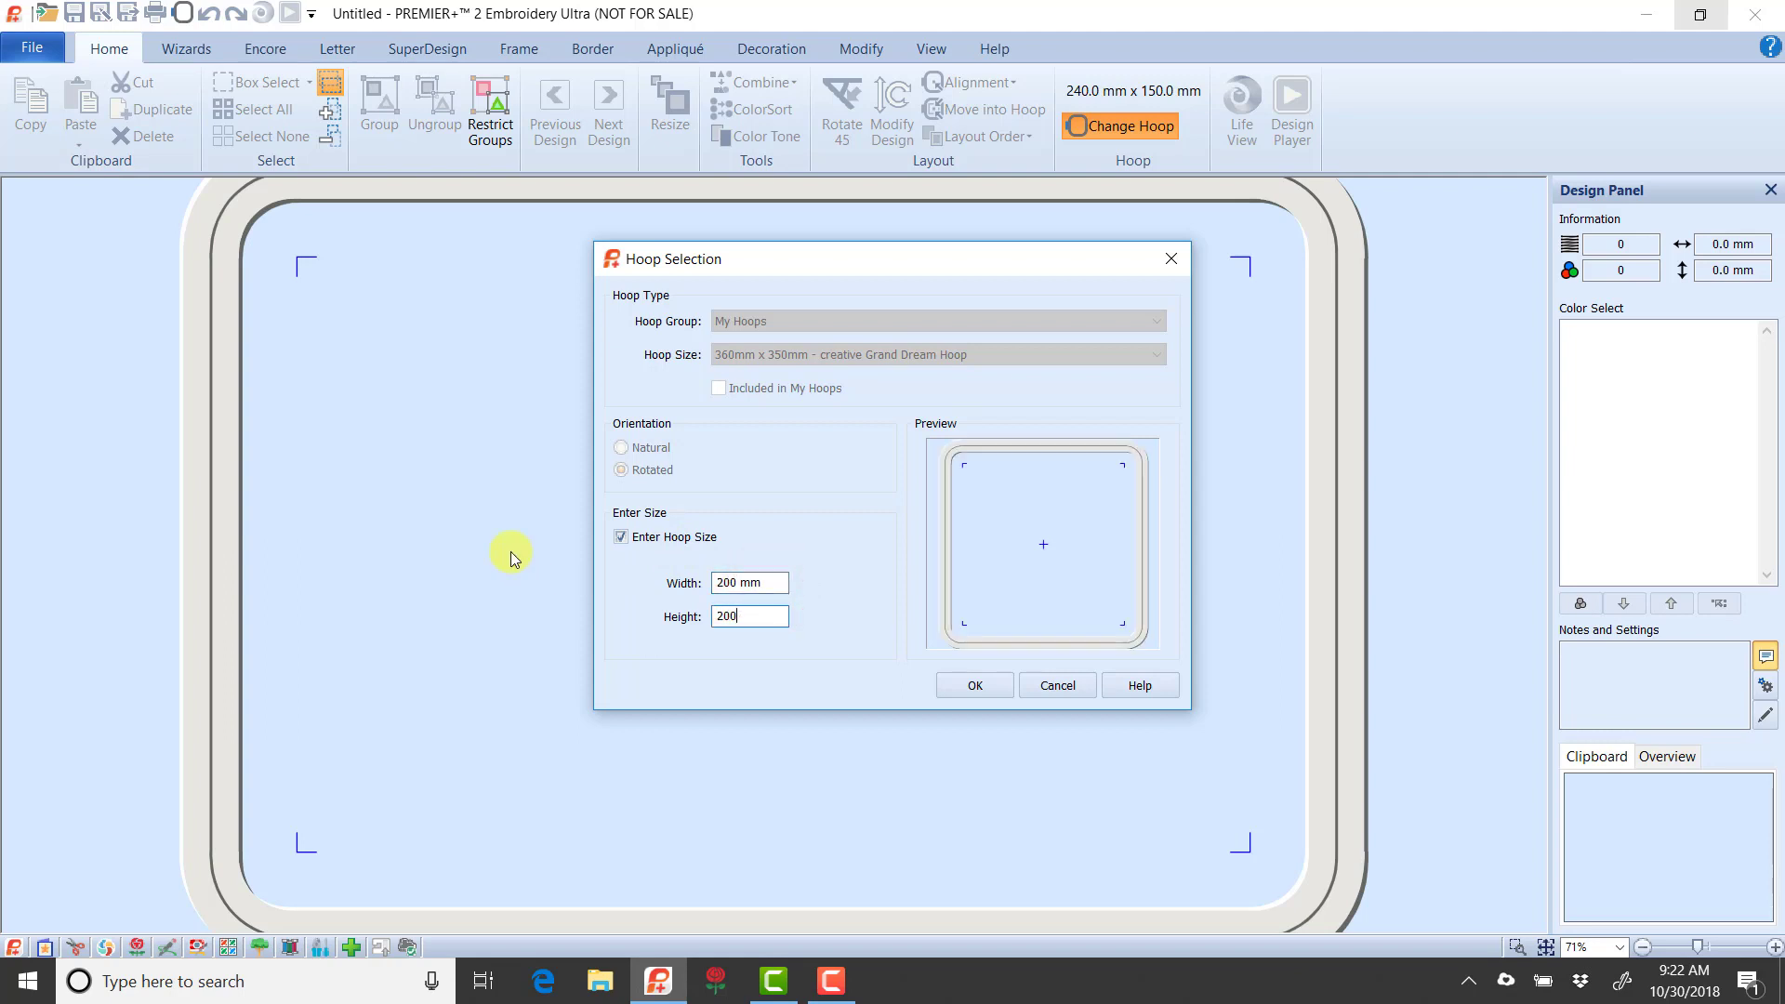
pyautogui.click(996, 687)
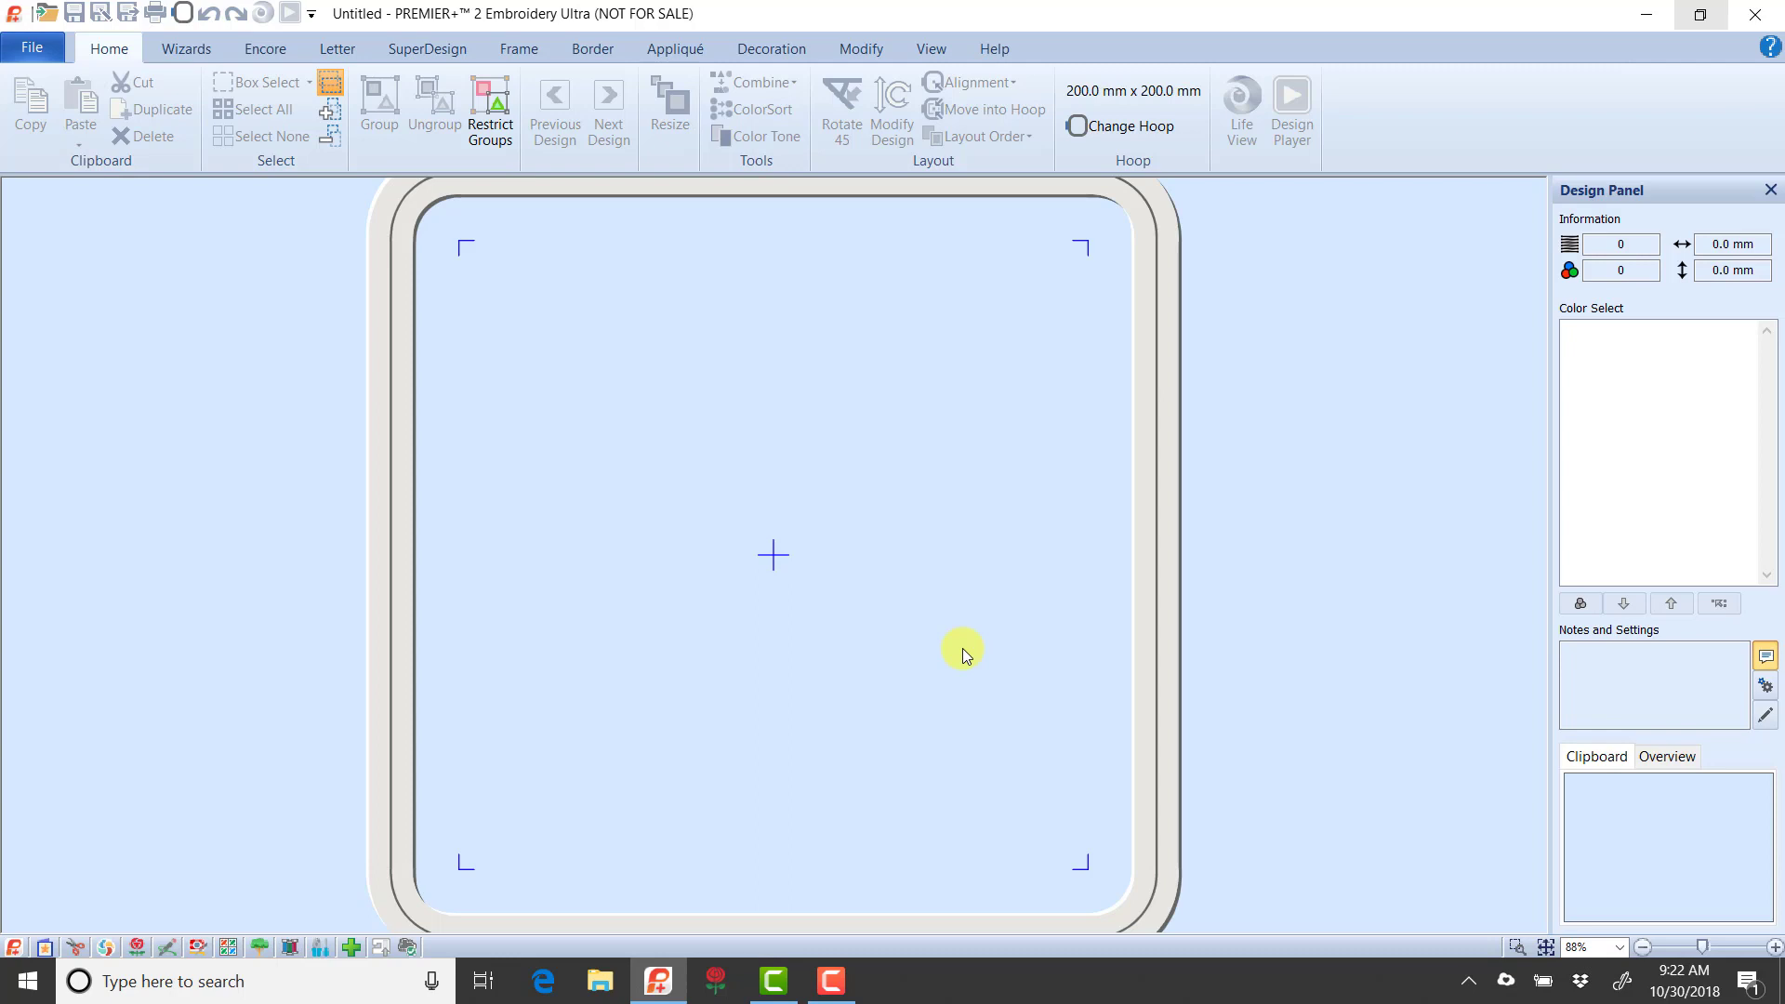
# Start the Quilt Block wizard with the 'Filled Quilt Block; No Inner Shape' style
pyautogui.click(196, 57)
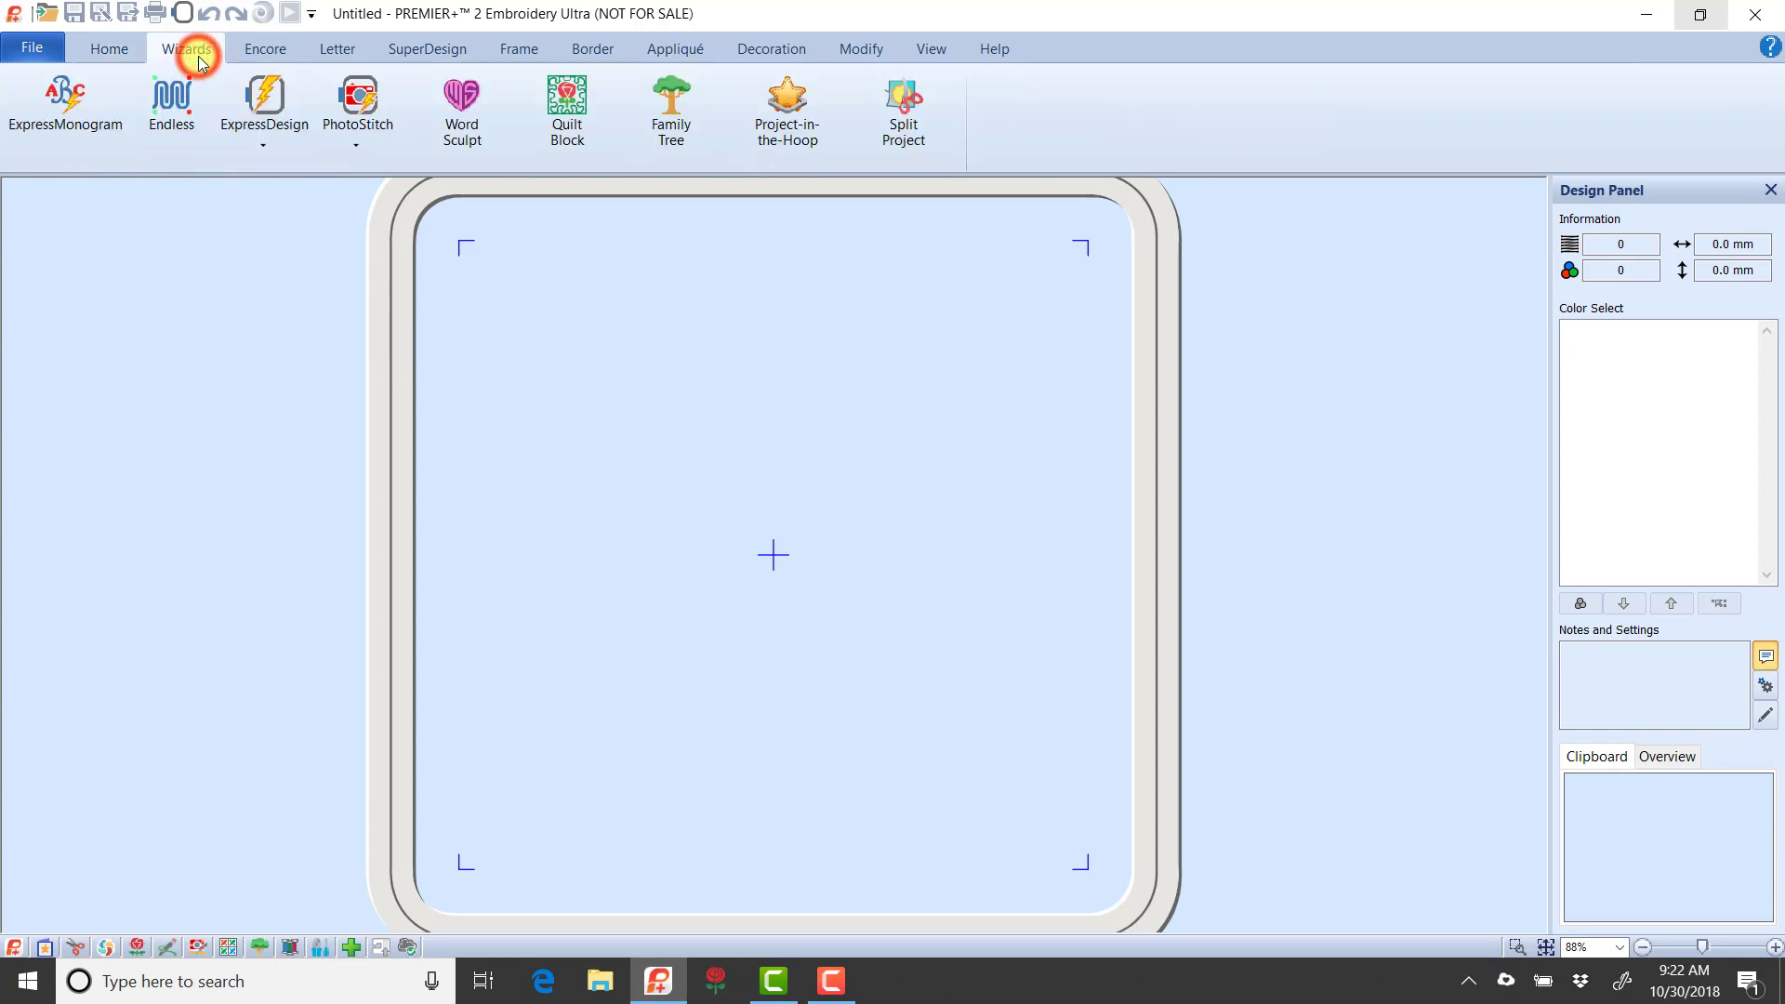
pyautogui.click(556, 123)
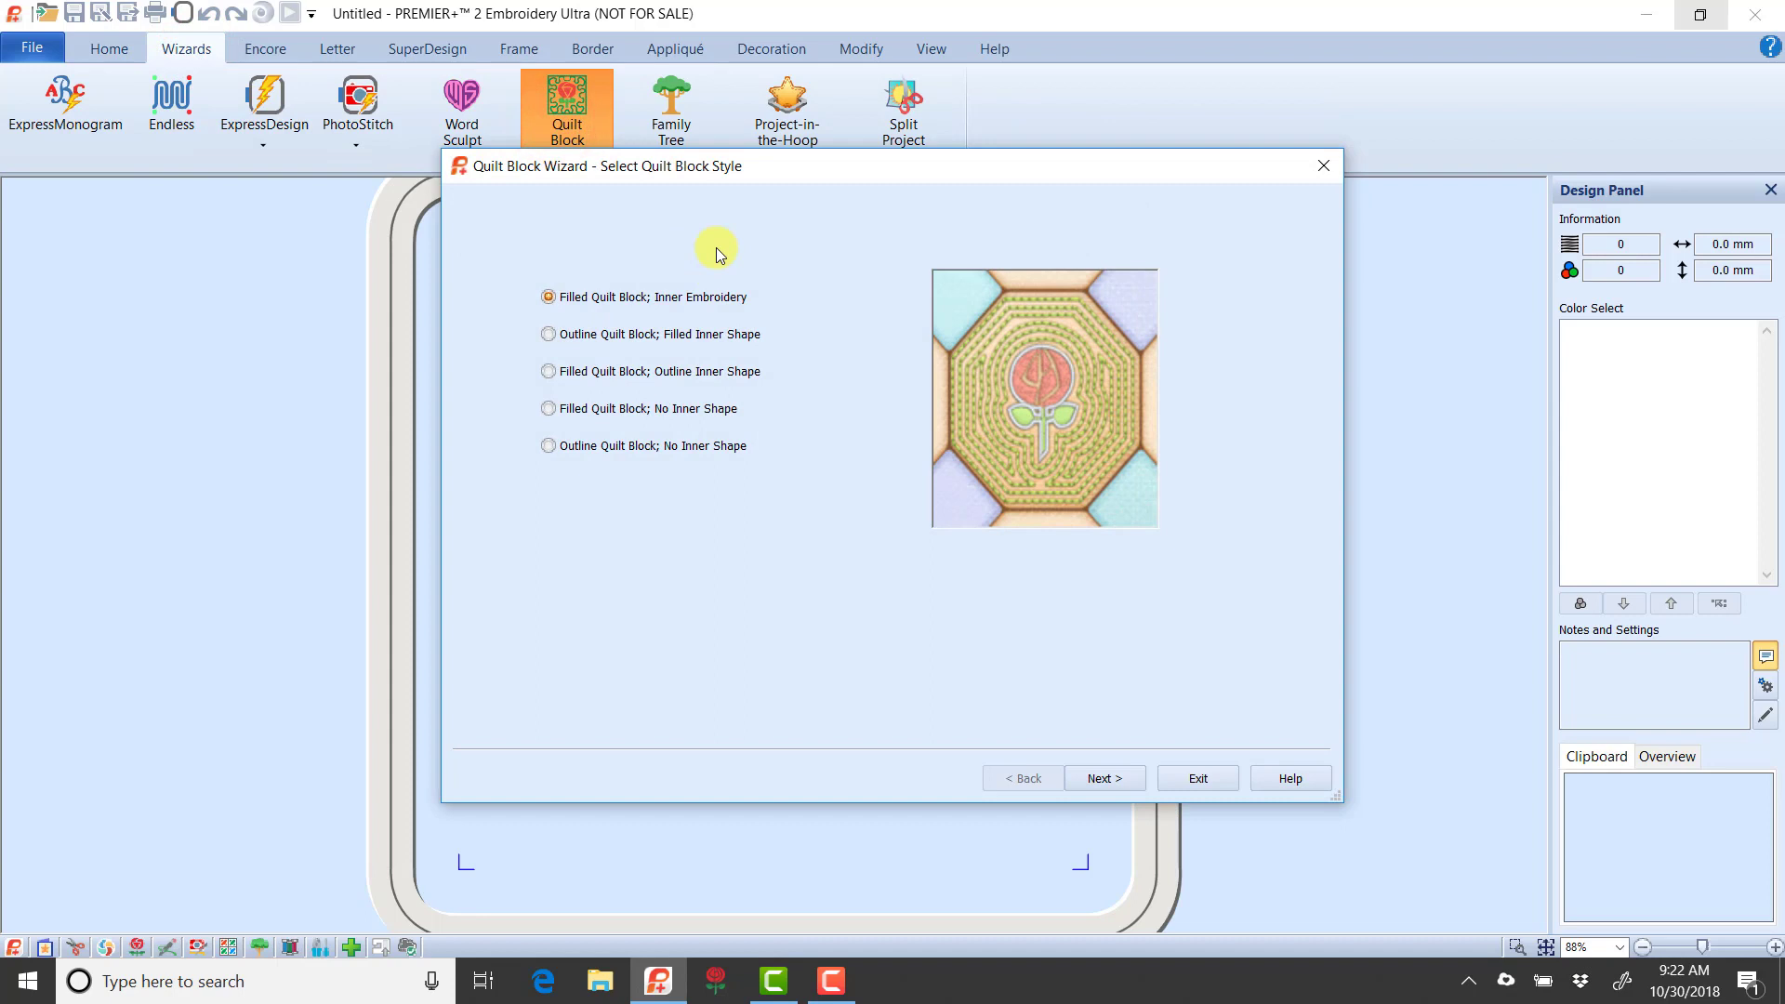
pyautogui.click(696, 412)
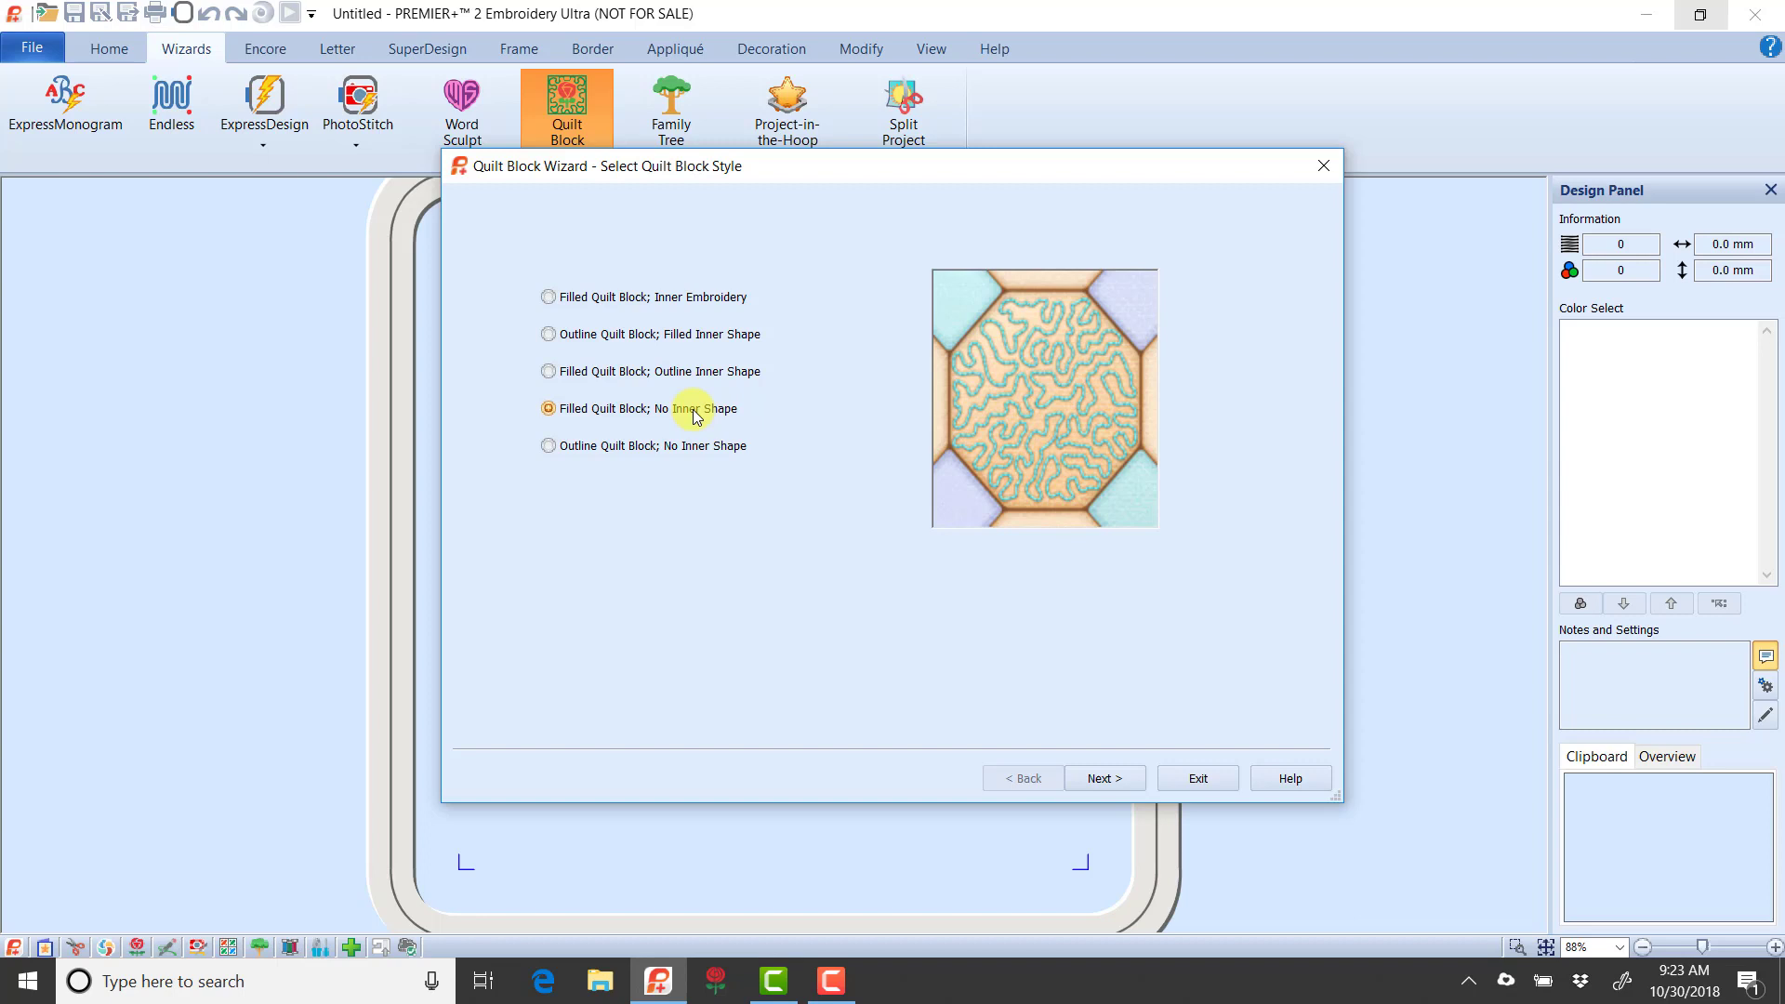
# Keep the 200 mm square block size and turn off the cut line around it
pyautogui.click(1109, 778)
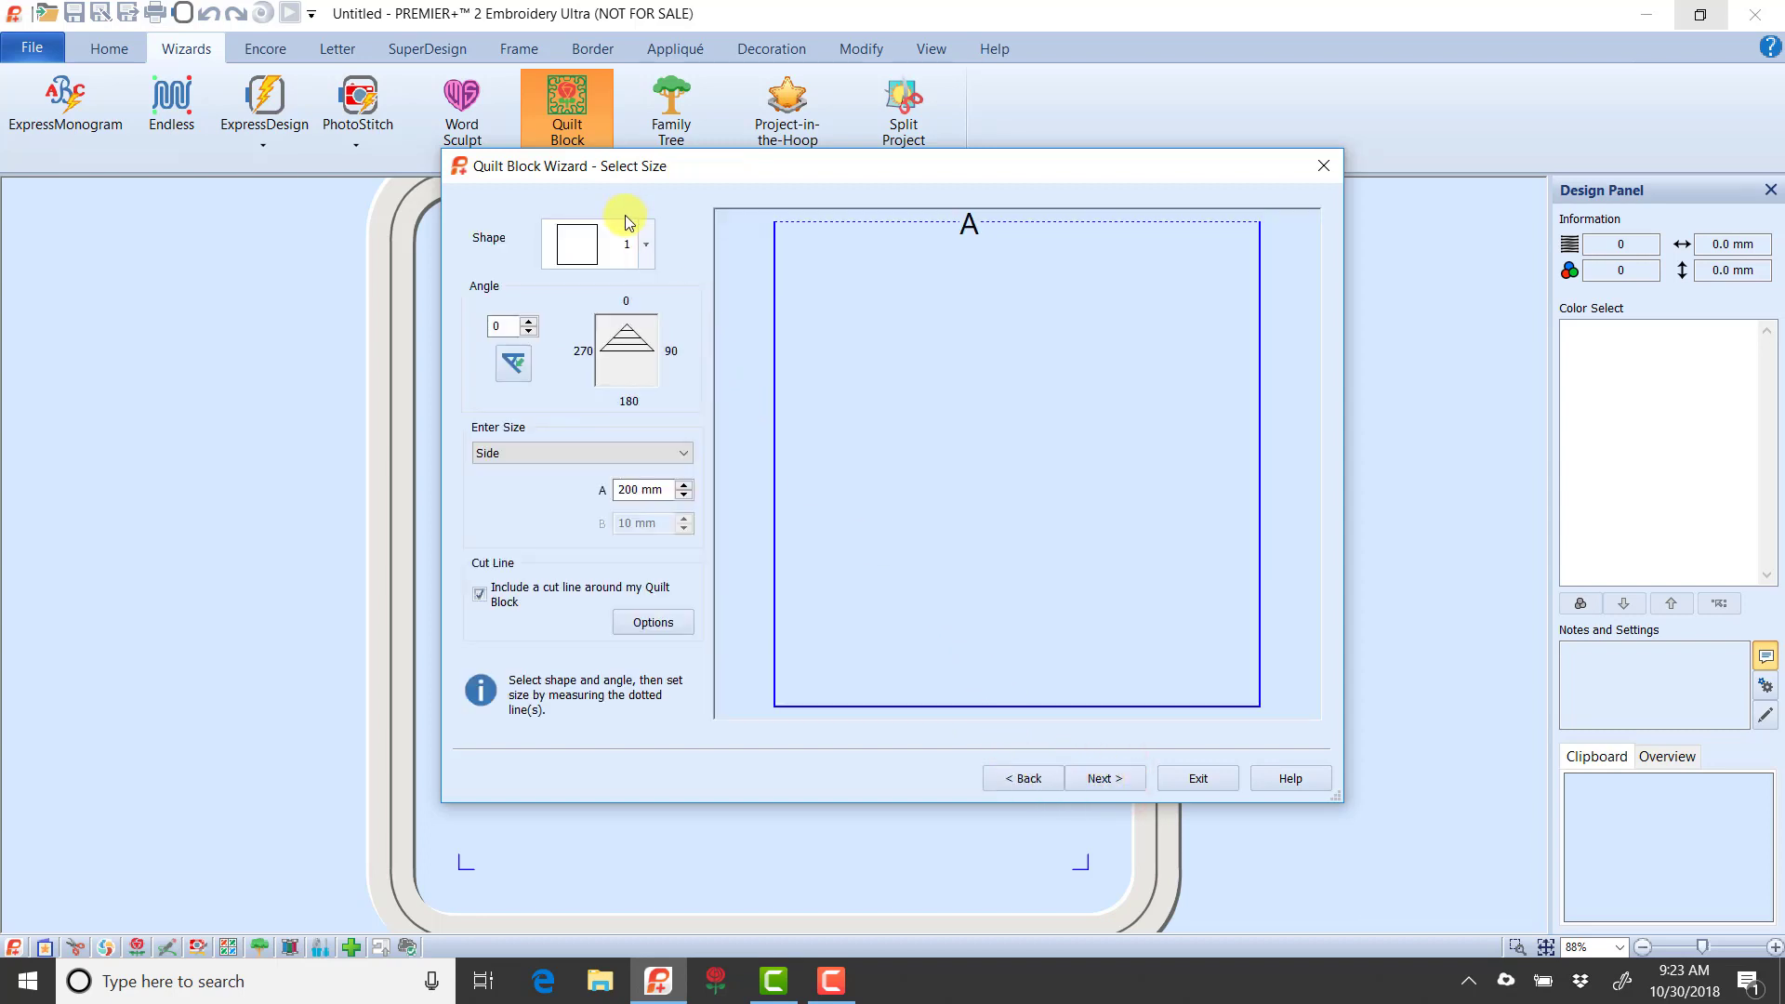
pyautogui.moveTo(649, 486)
pyautogui.click(483, 595)
pyautogui.click(480, 594)
# Go to Select Fill Pattern and choose the Motif fill instead of stipple
pyautogui.click(1099, 787)
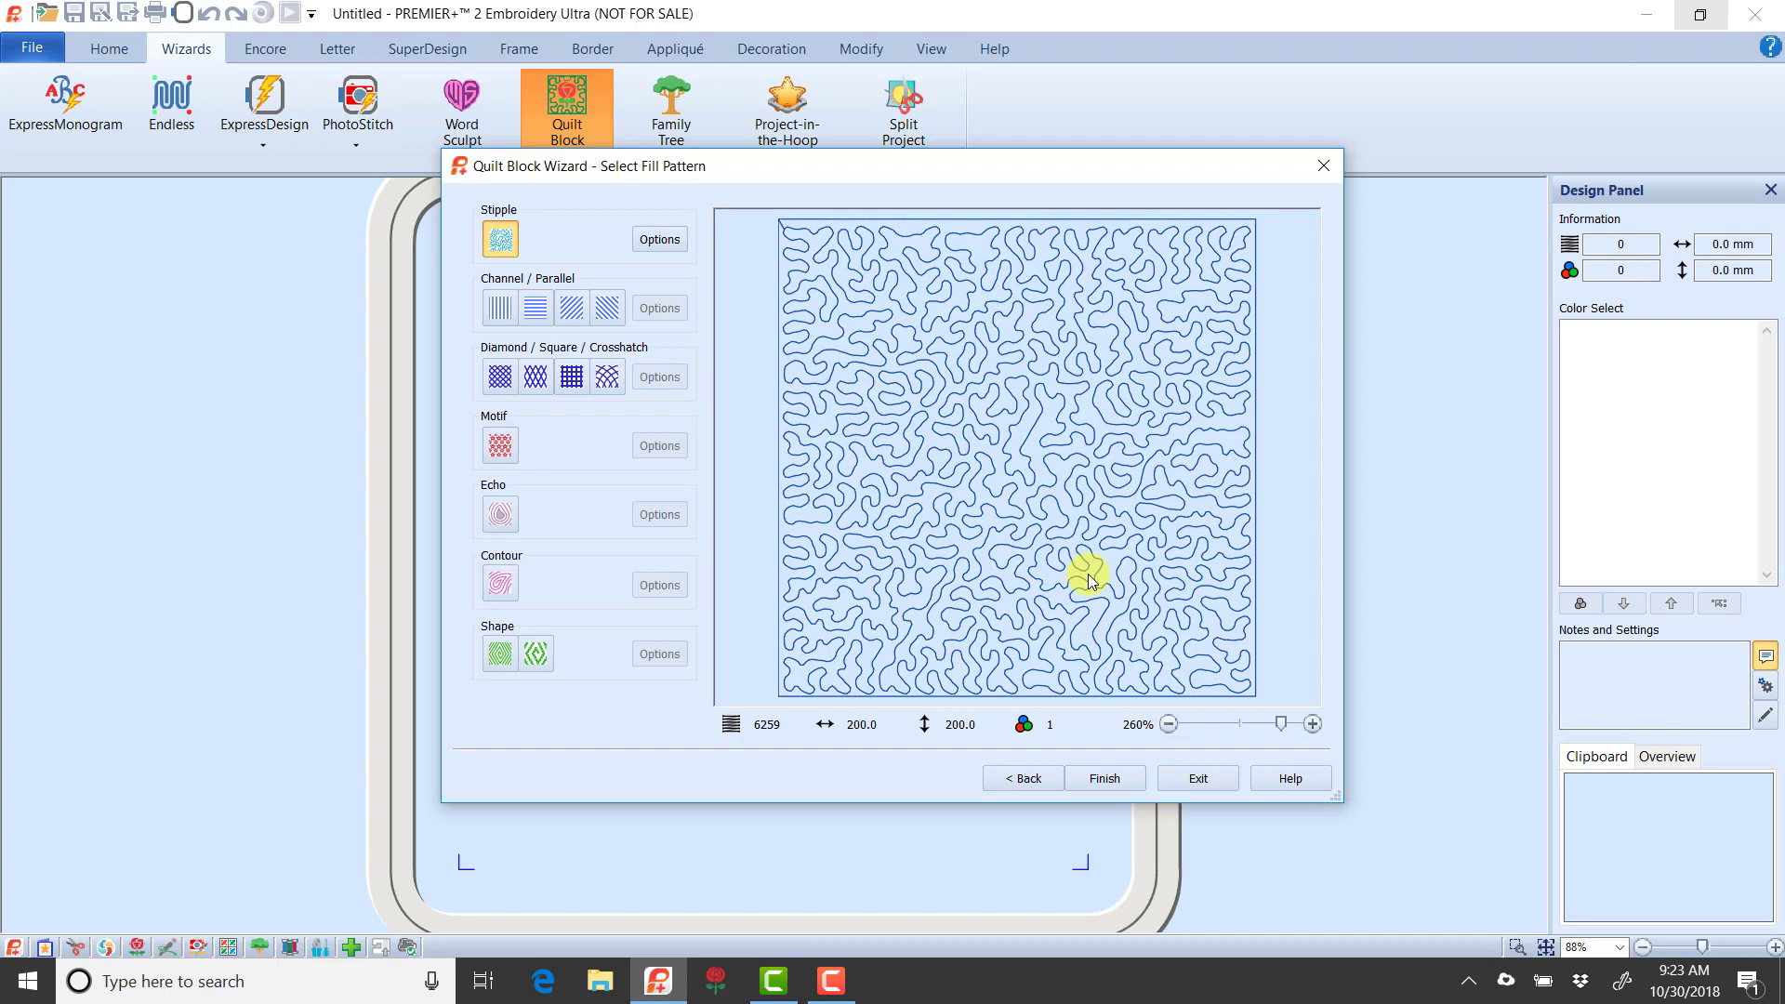
pyautogui.click(499, 450)
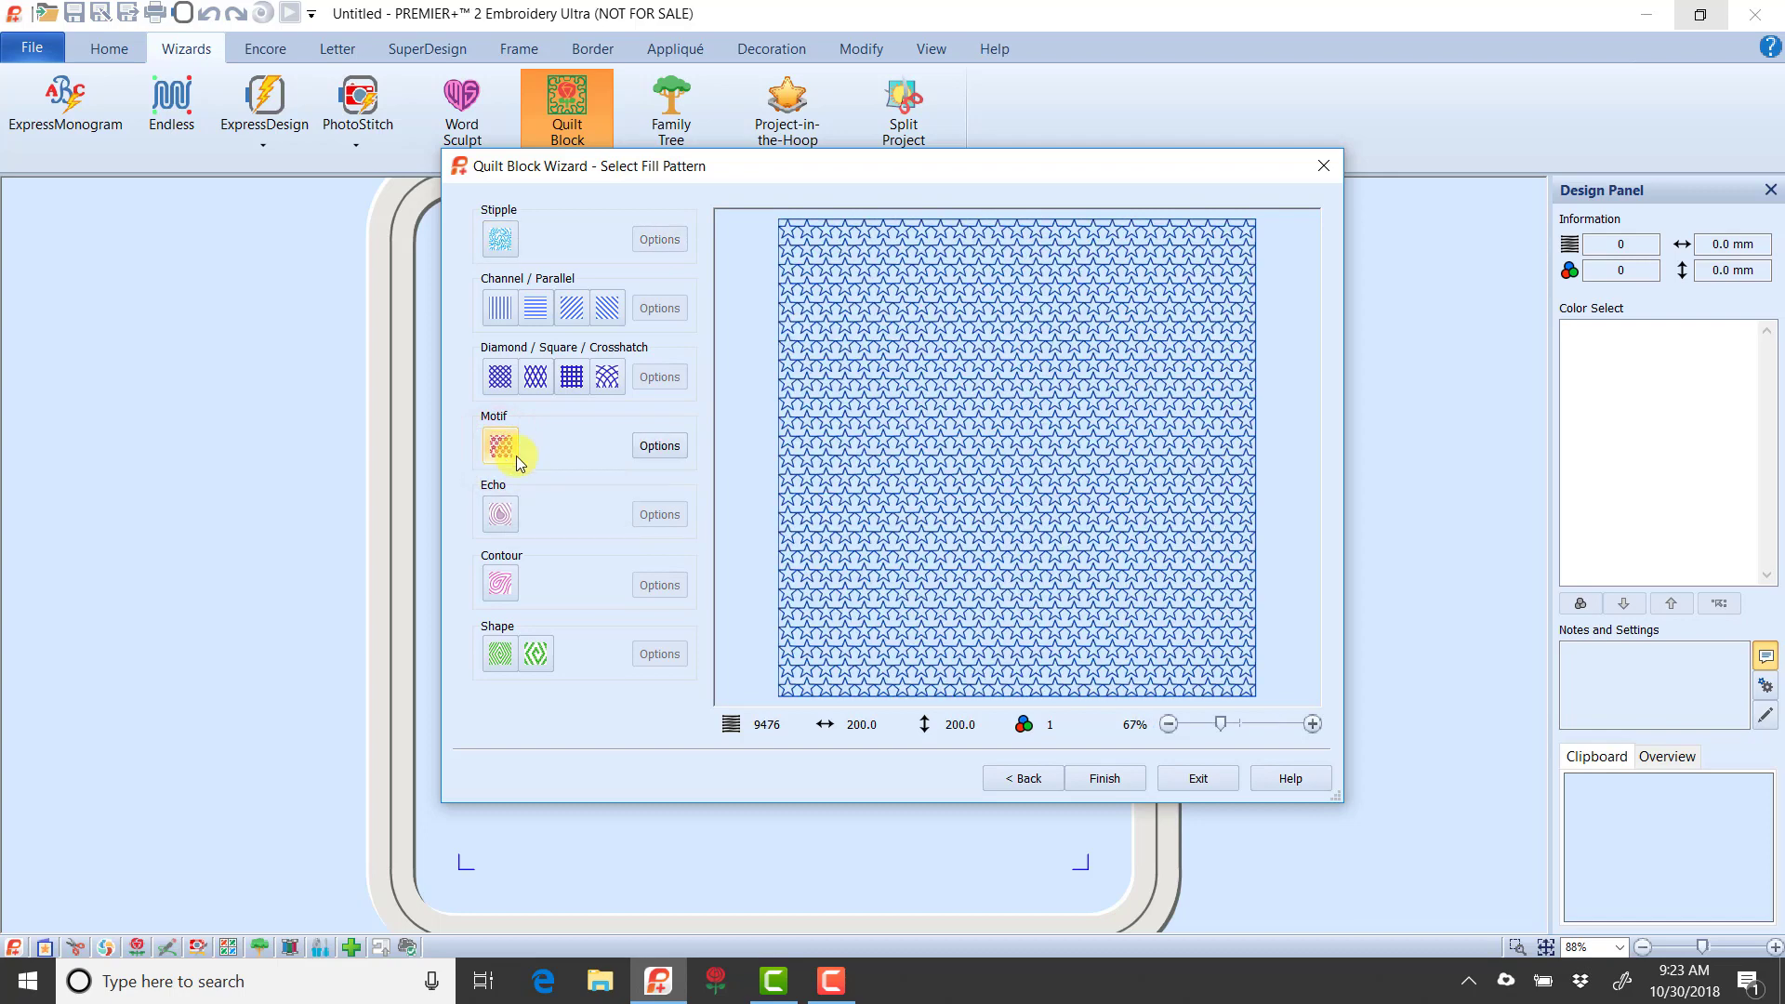
# Set the motif to heart pattern 6 at 12.0 mm height, proportional
pyautogui.click(656, 446)
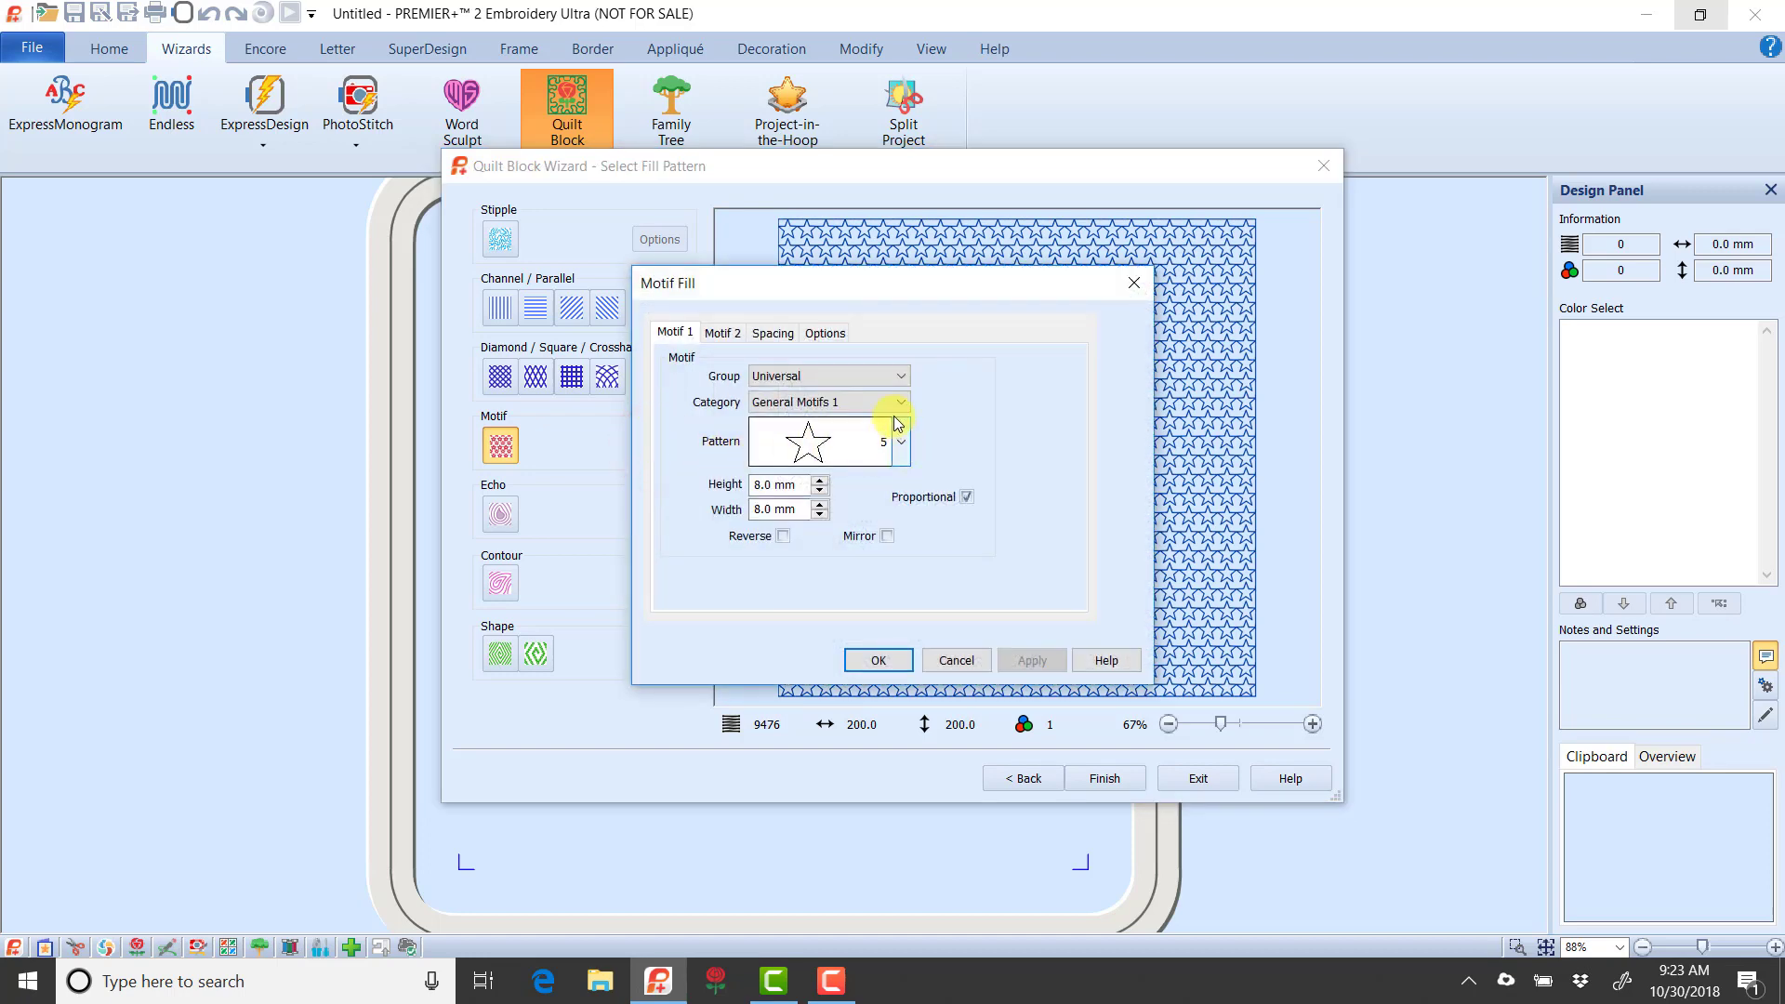
pyautogui.click(899, 441)
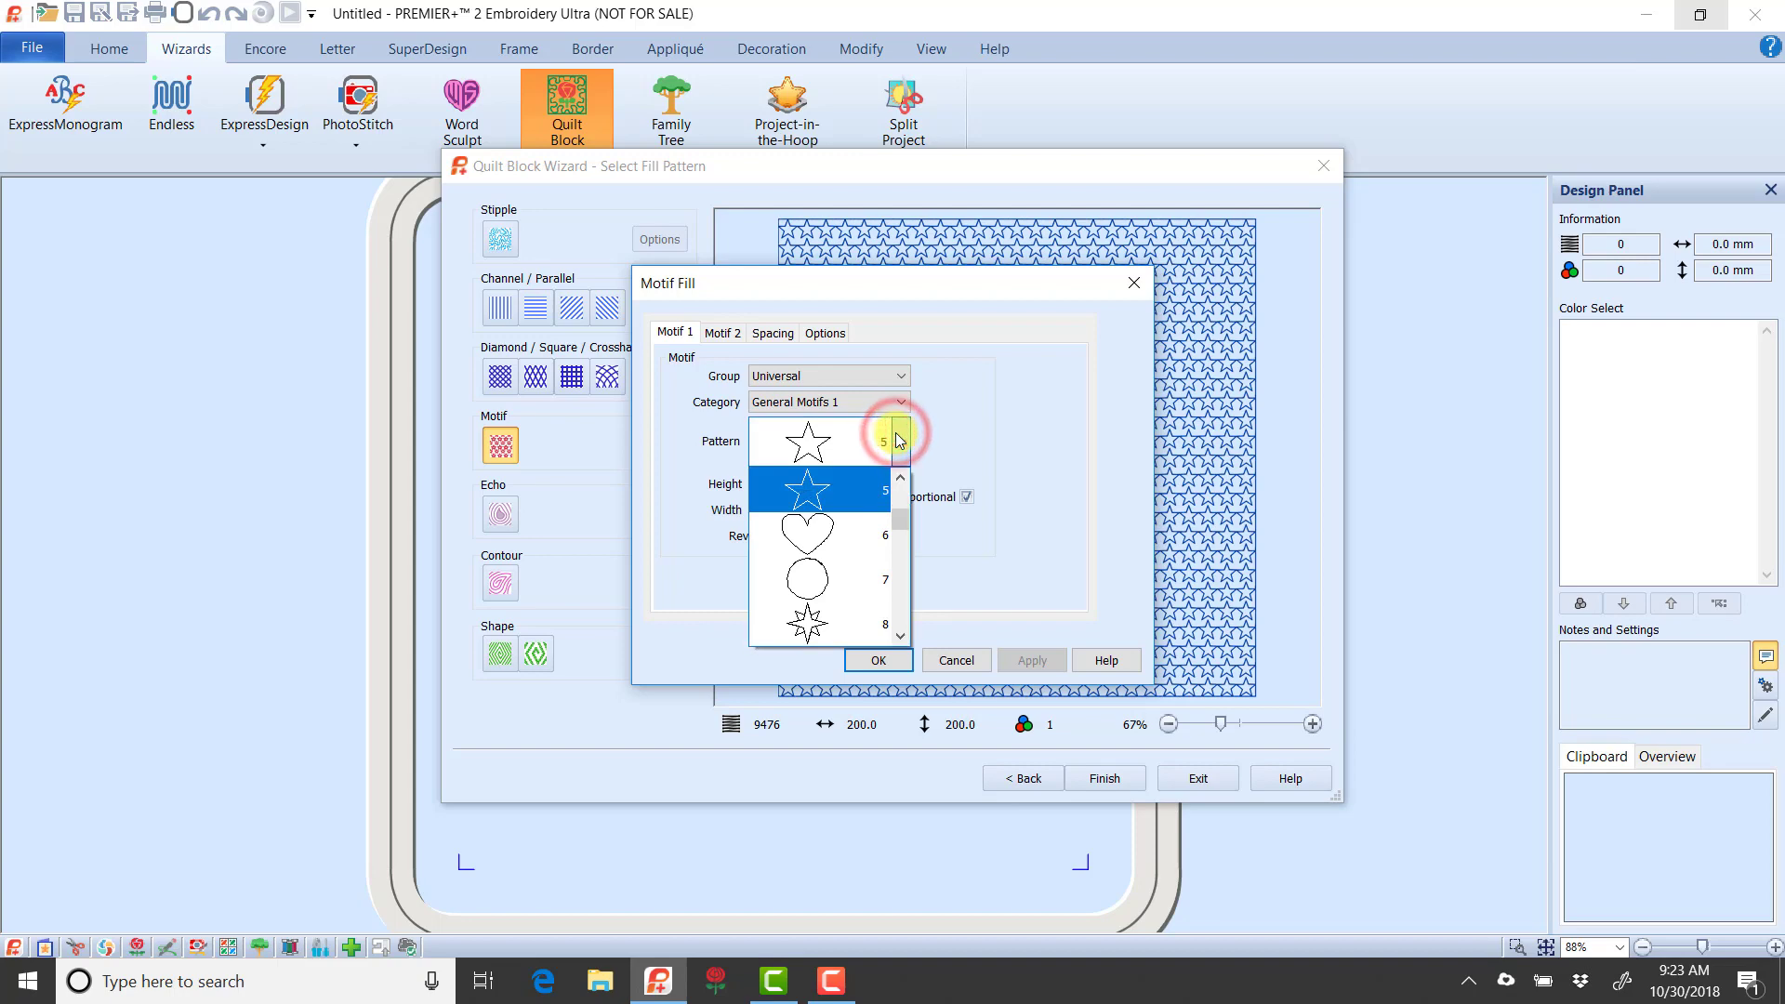
pyautogui.click(859, 525)
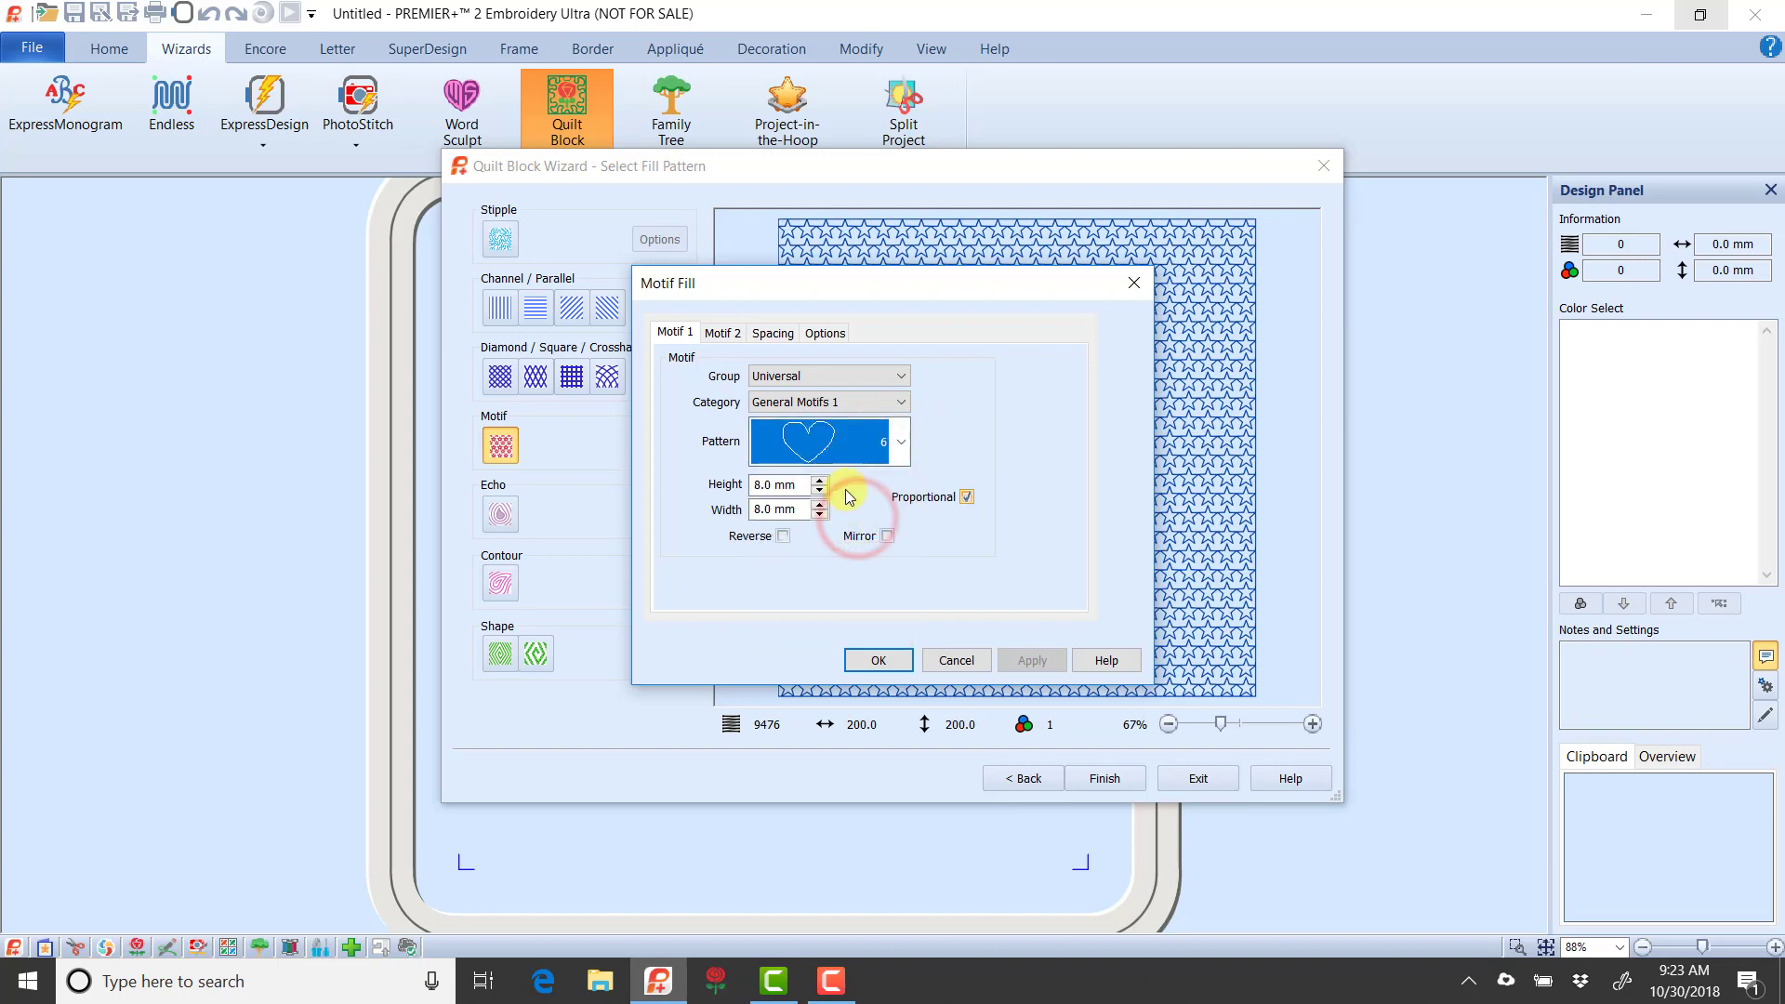
pyautogui.click(802, 482)
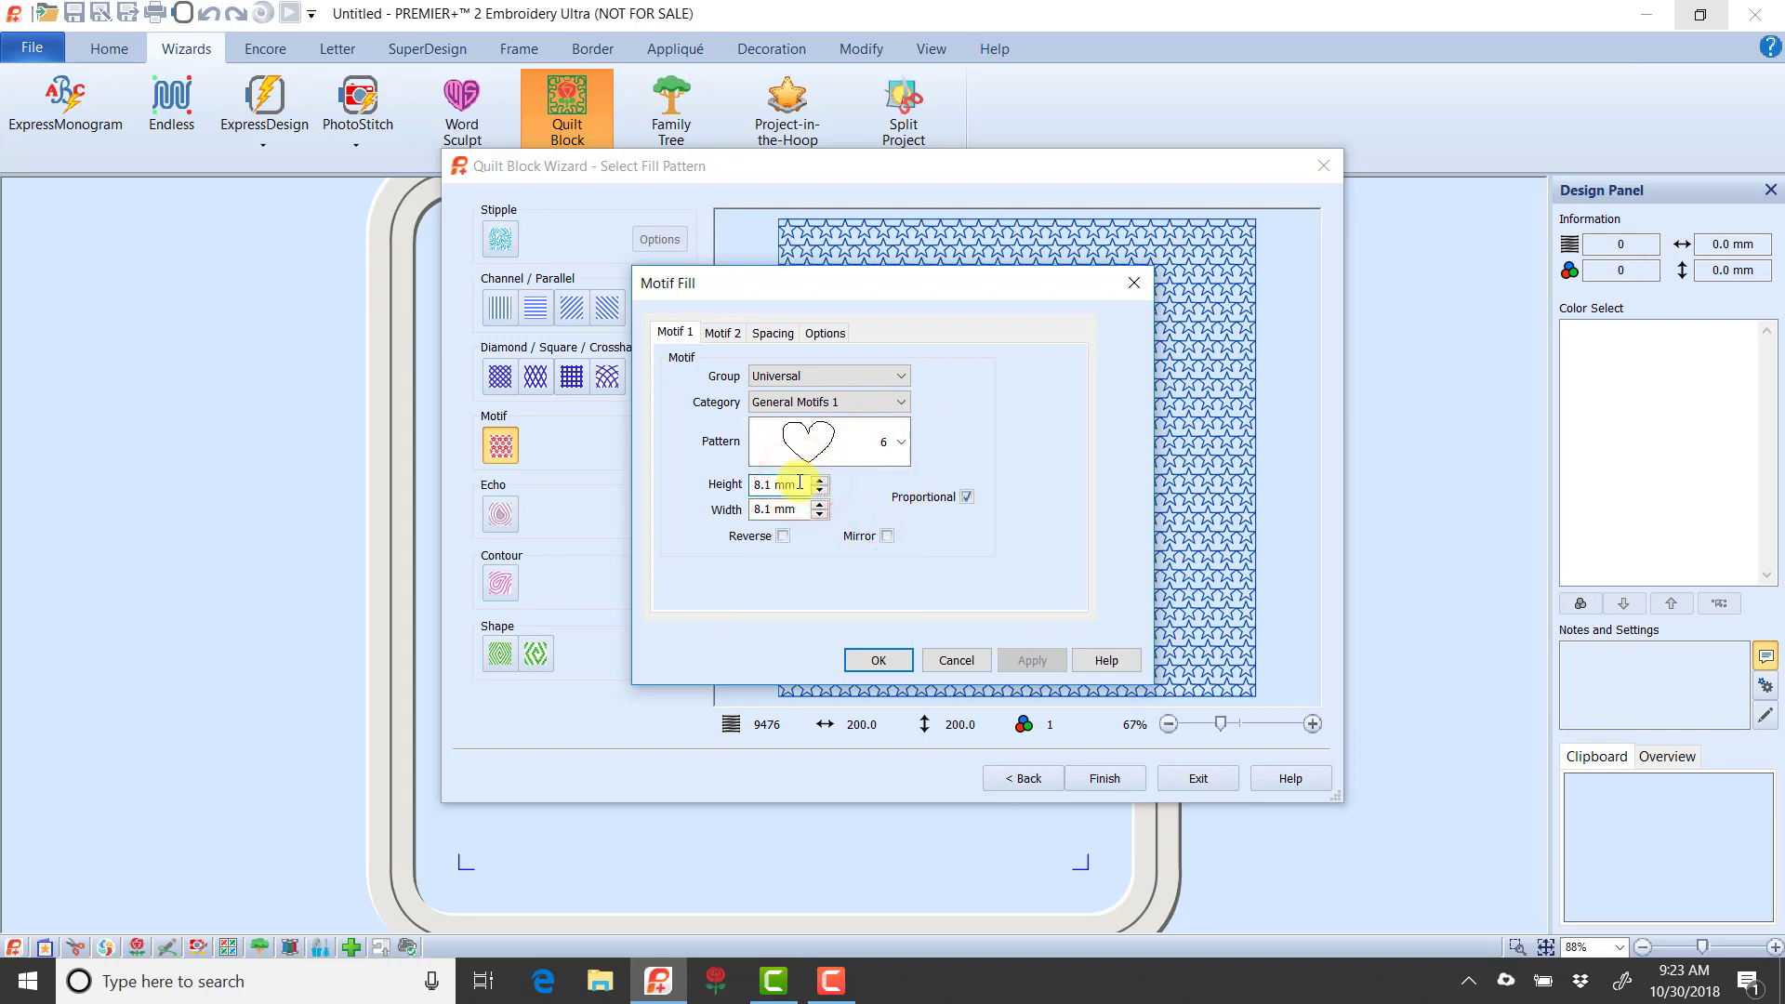
pyautogui.write('9.1')
pyautogui.scroll(6, 796, 486)
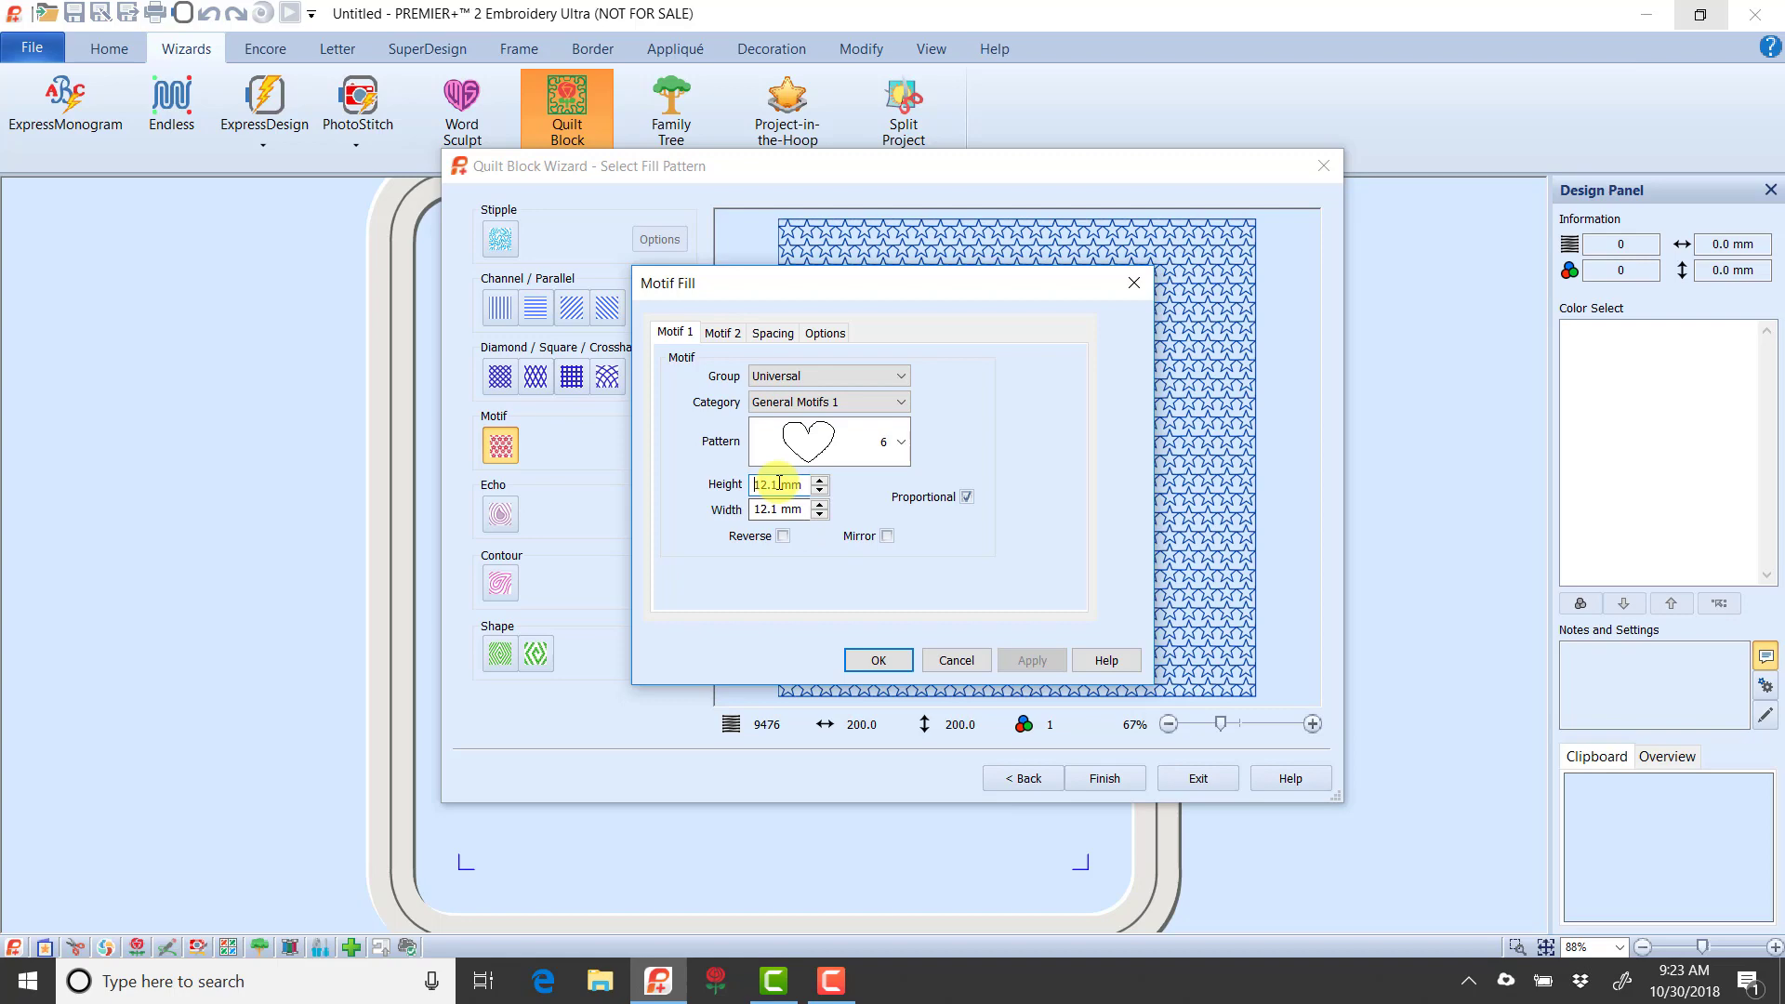
pyautogui.moveTo(779, 483)
pyautogui.scroll(-1, 778, 485)
pyautogui.click(885, 666)
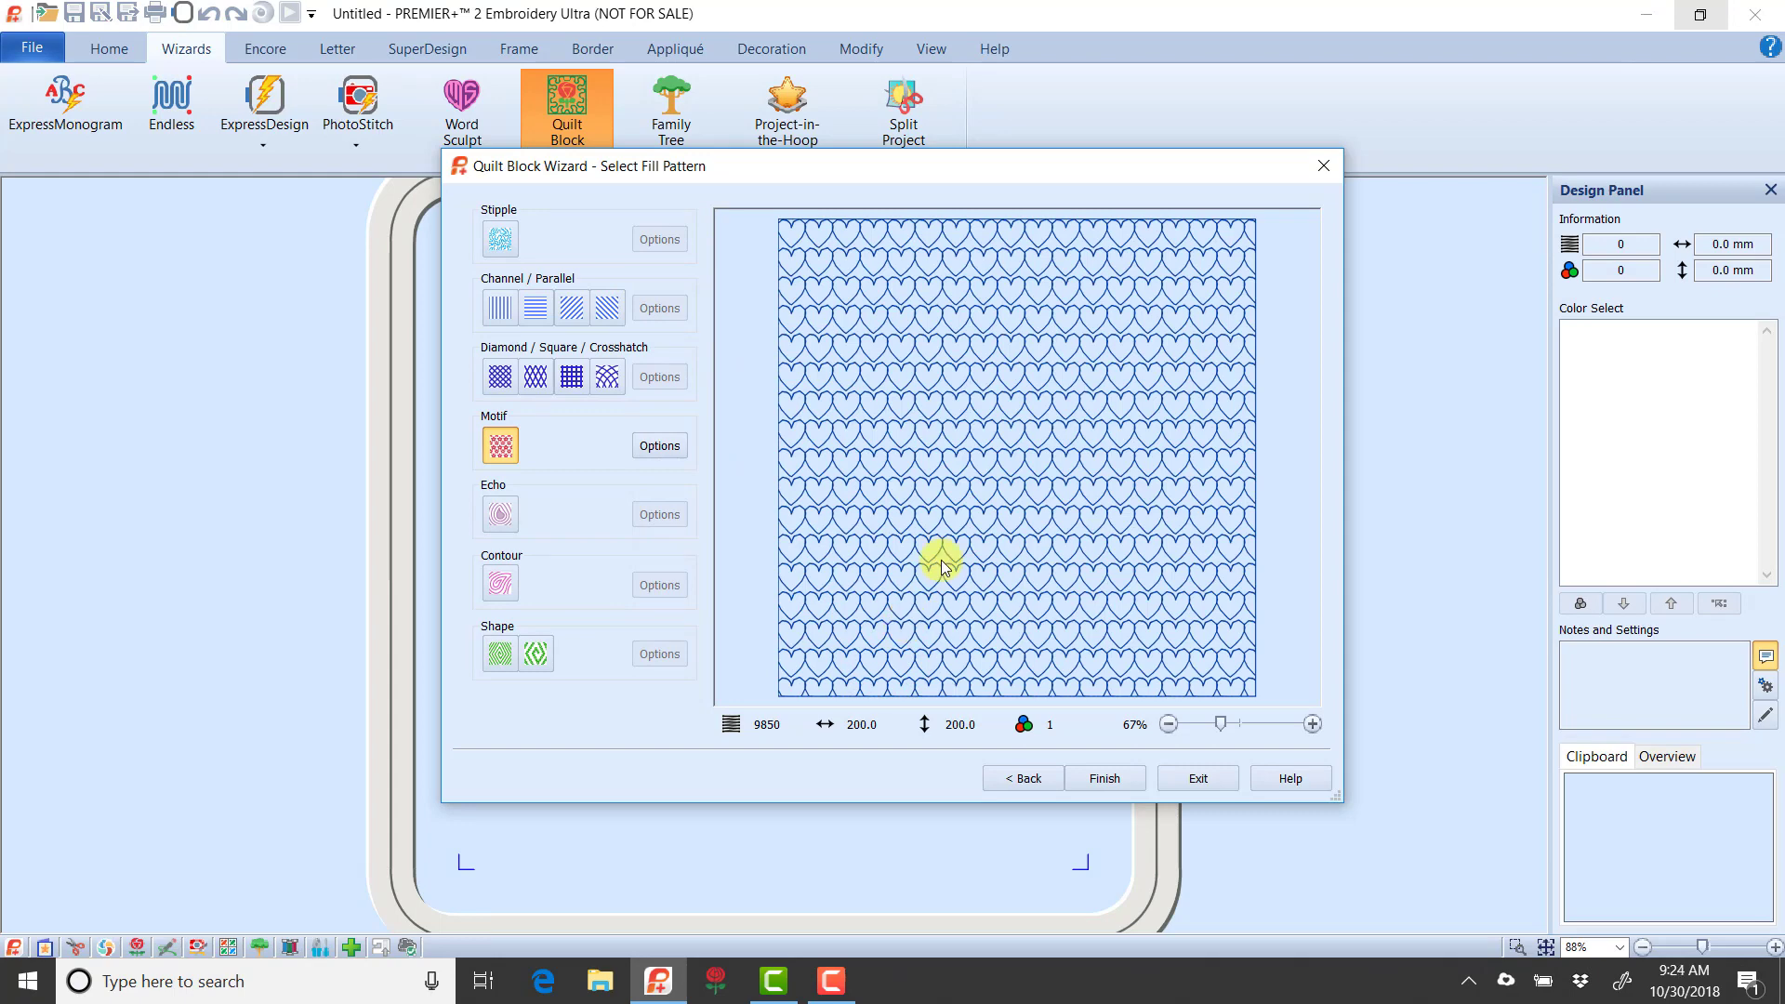
# Set the motif fill's horizontal offset to 50% in the Spacing settings
pyautogui.click(657, 447)
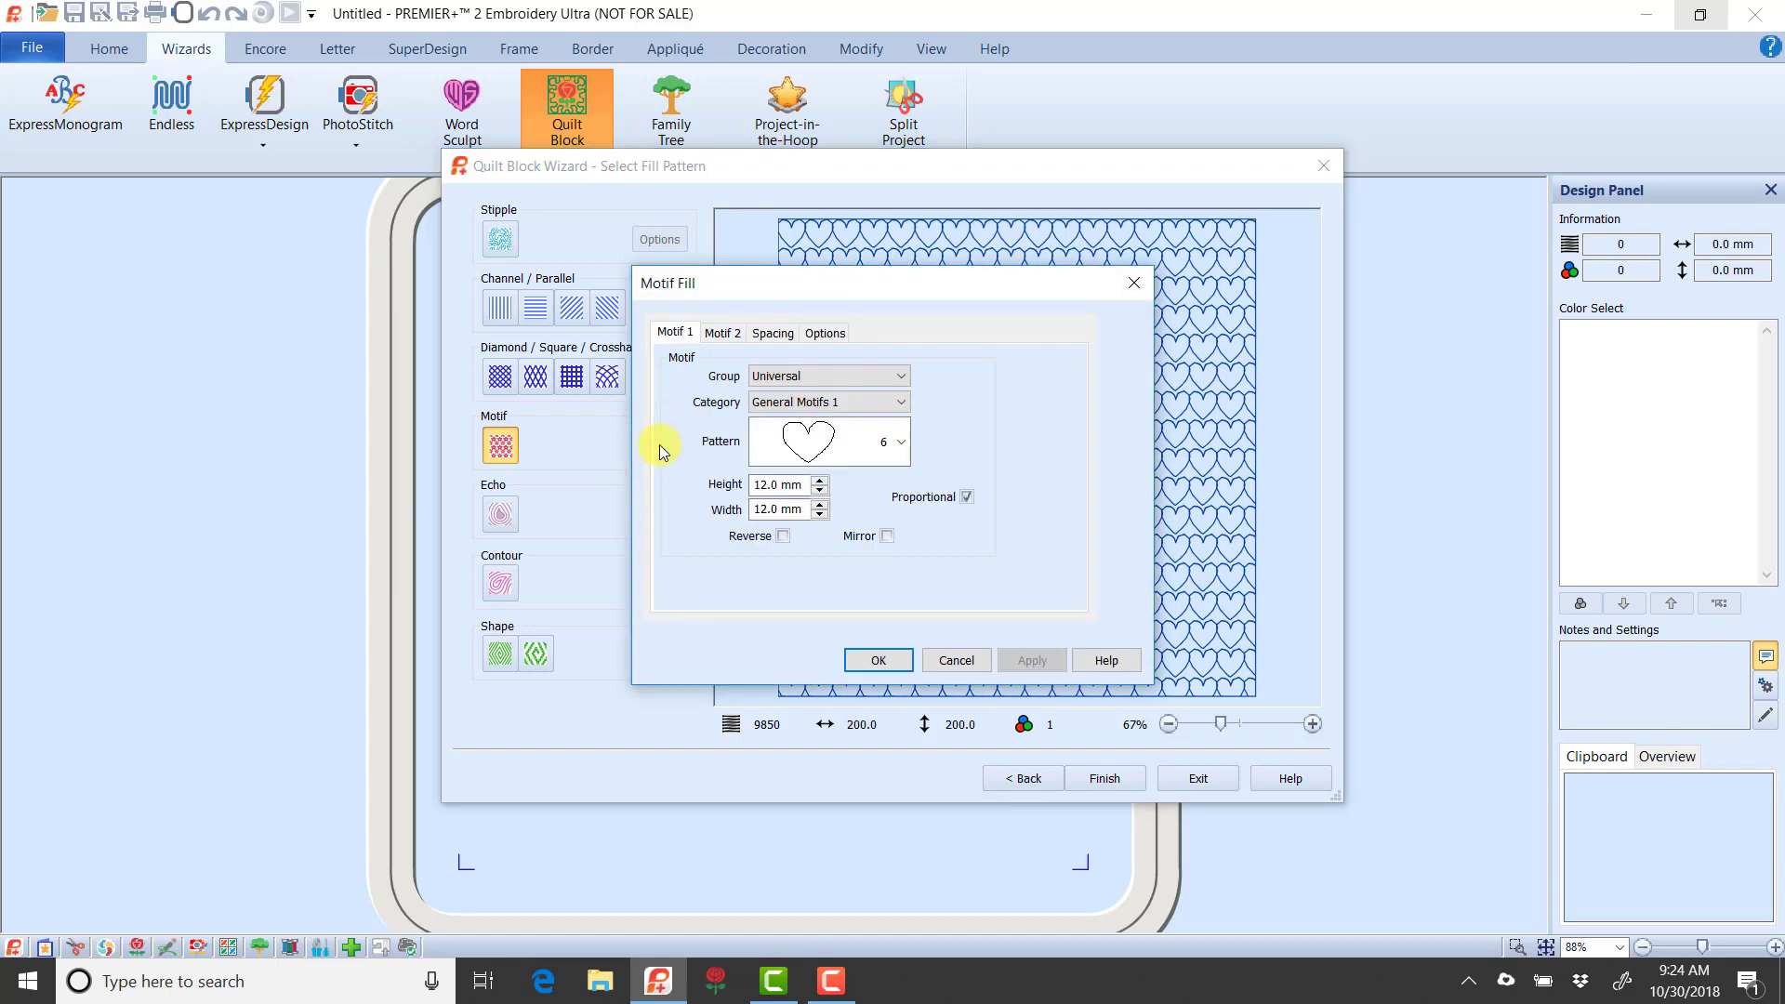
pyautogui.click(794, 335)
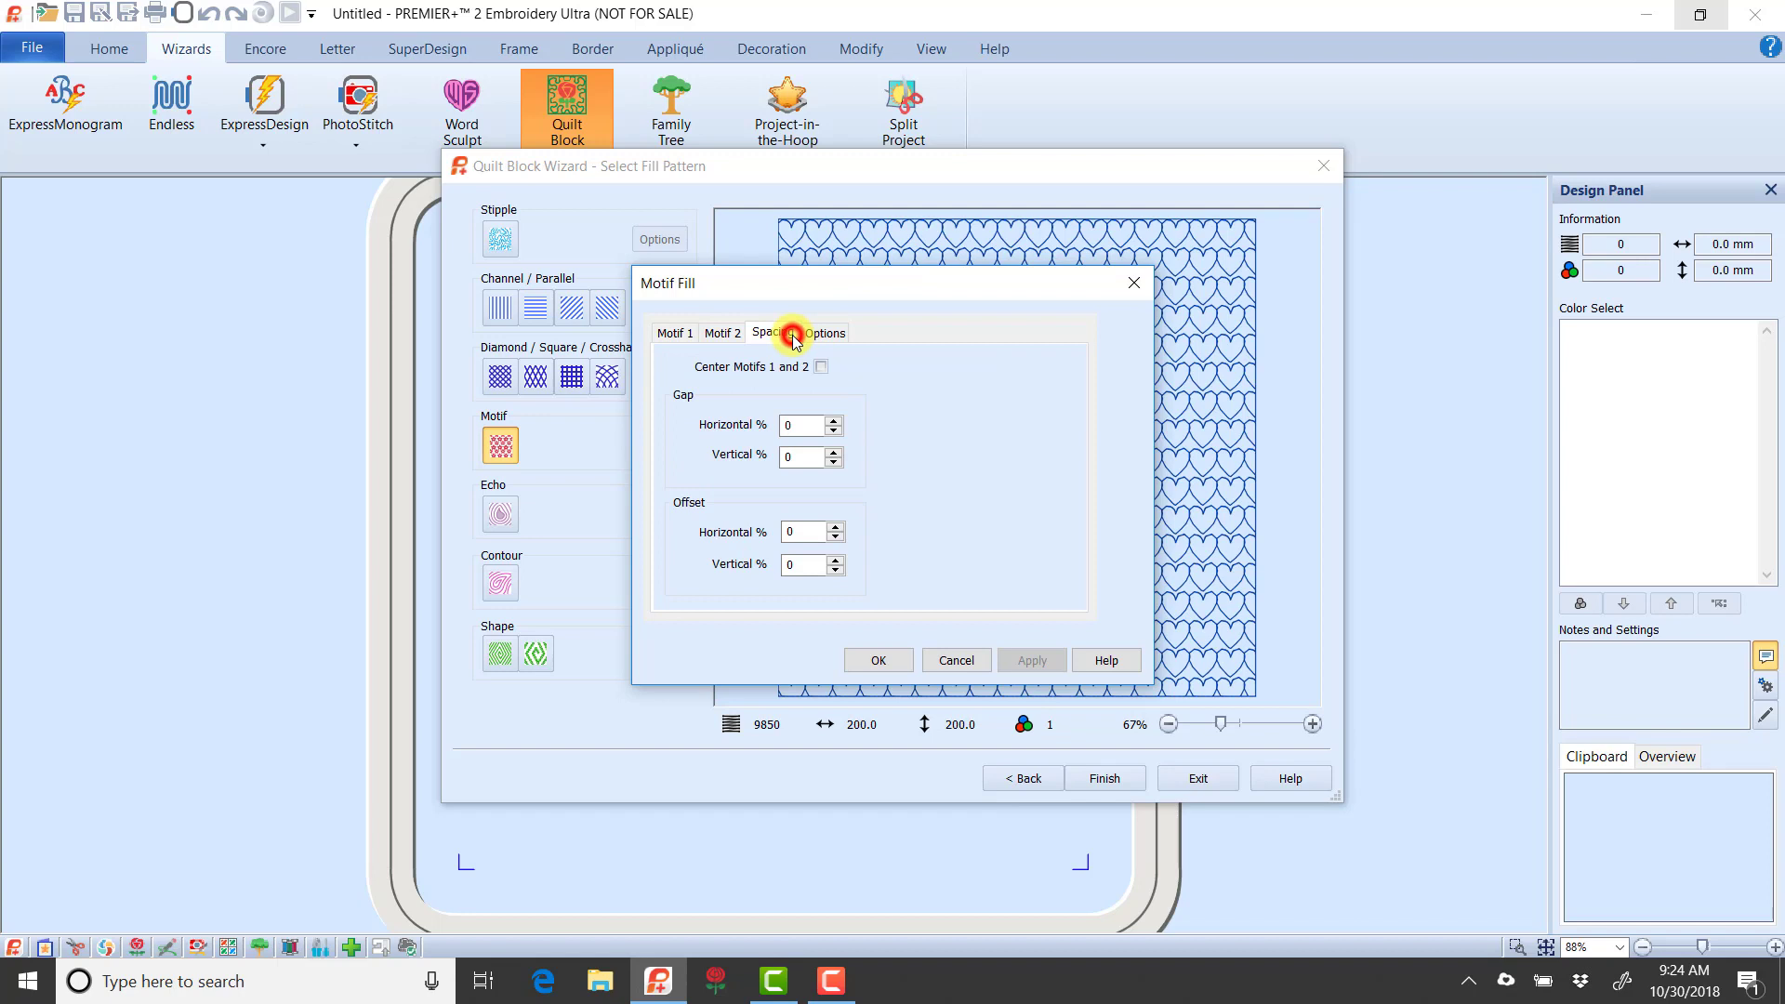
pyautogui.click(803, 530)
pyautogui.doubleClick(802, 530)
pyautogui.write('50')
pyautogui.click(861, 662)
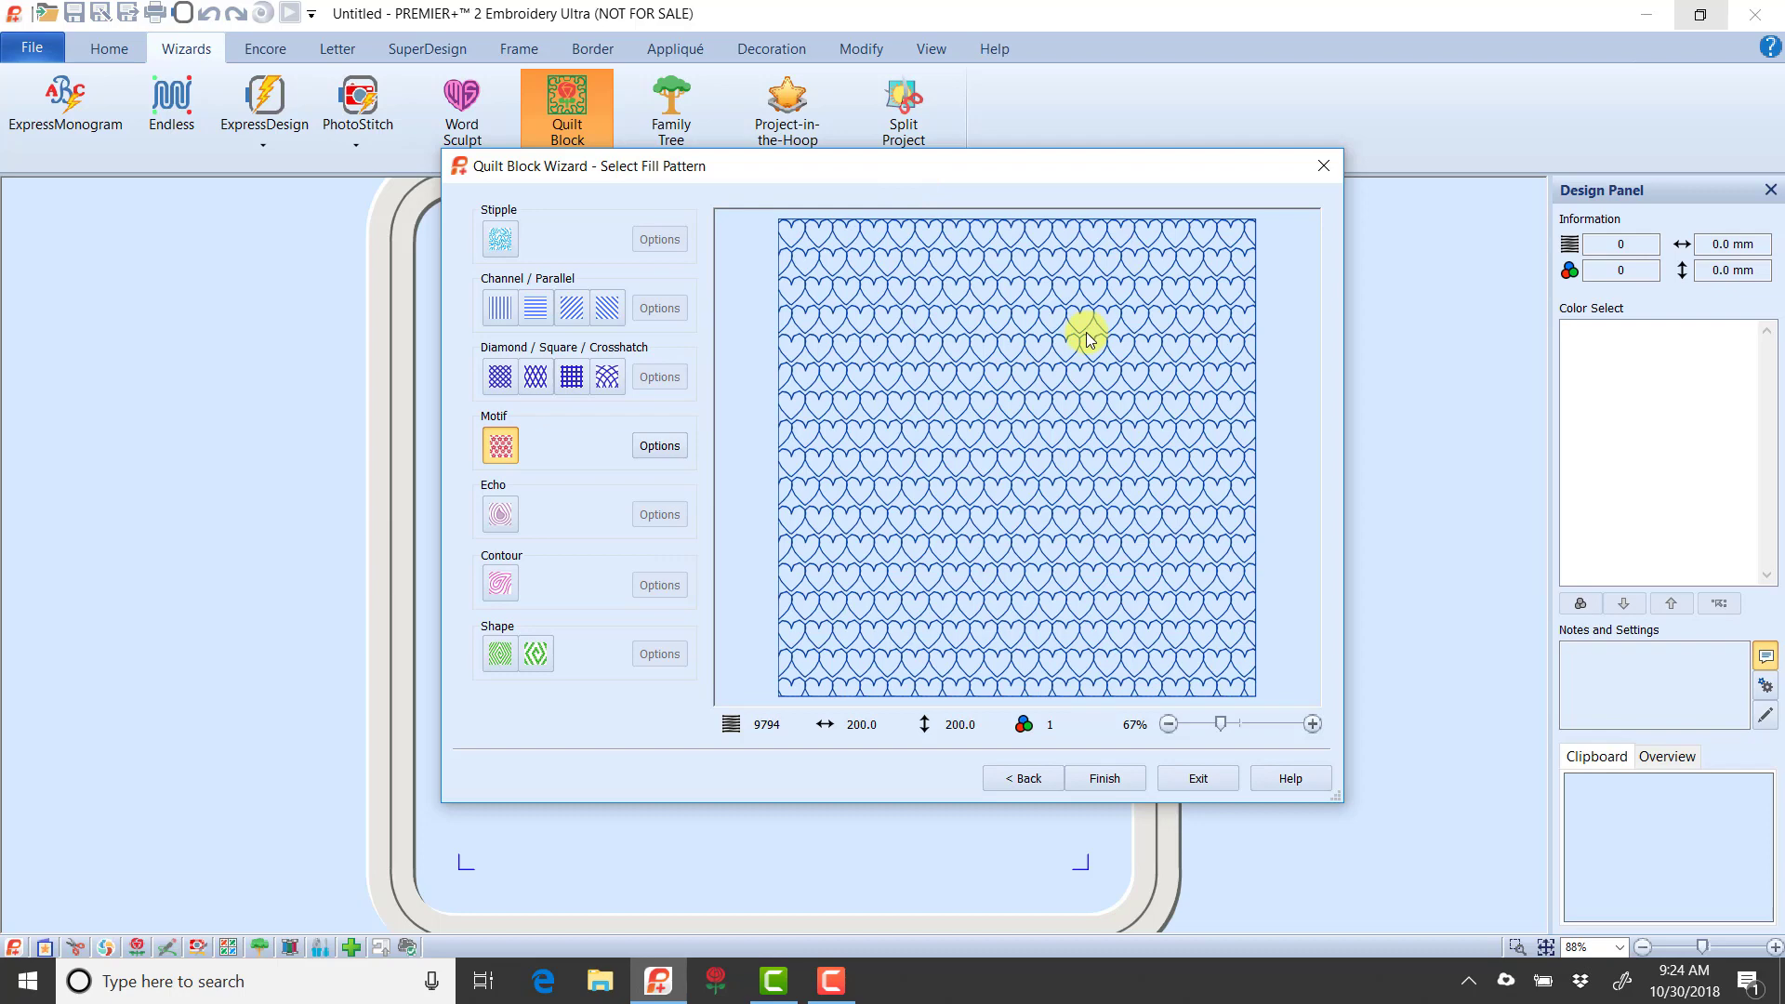
# Finish the wizard to place the heart block in the hoop, then copy it
pyautogui.click(1098, 782)
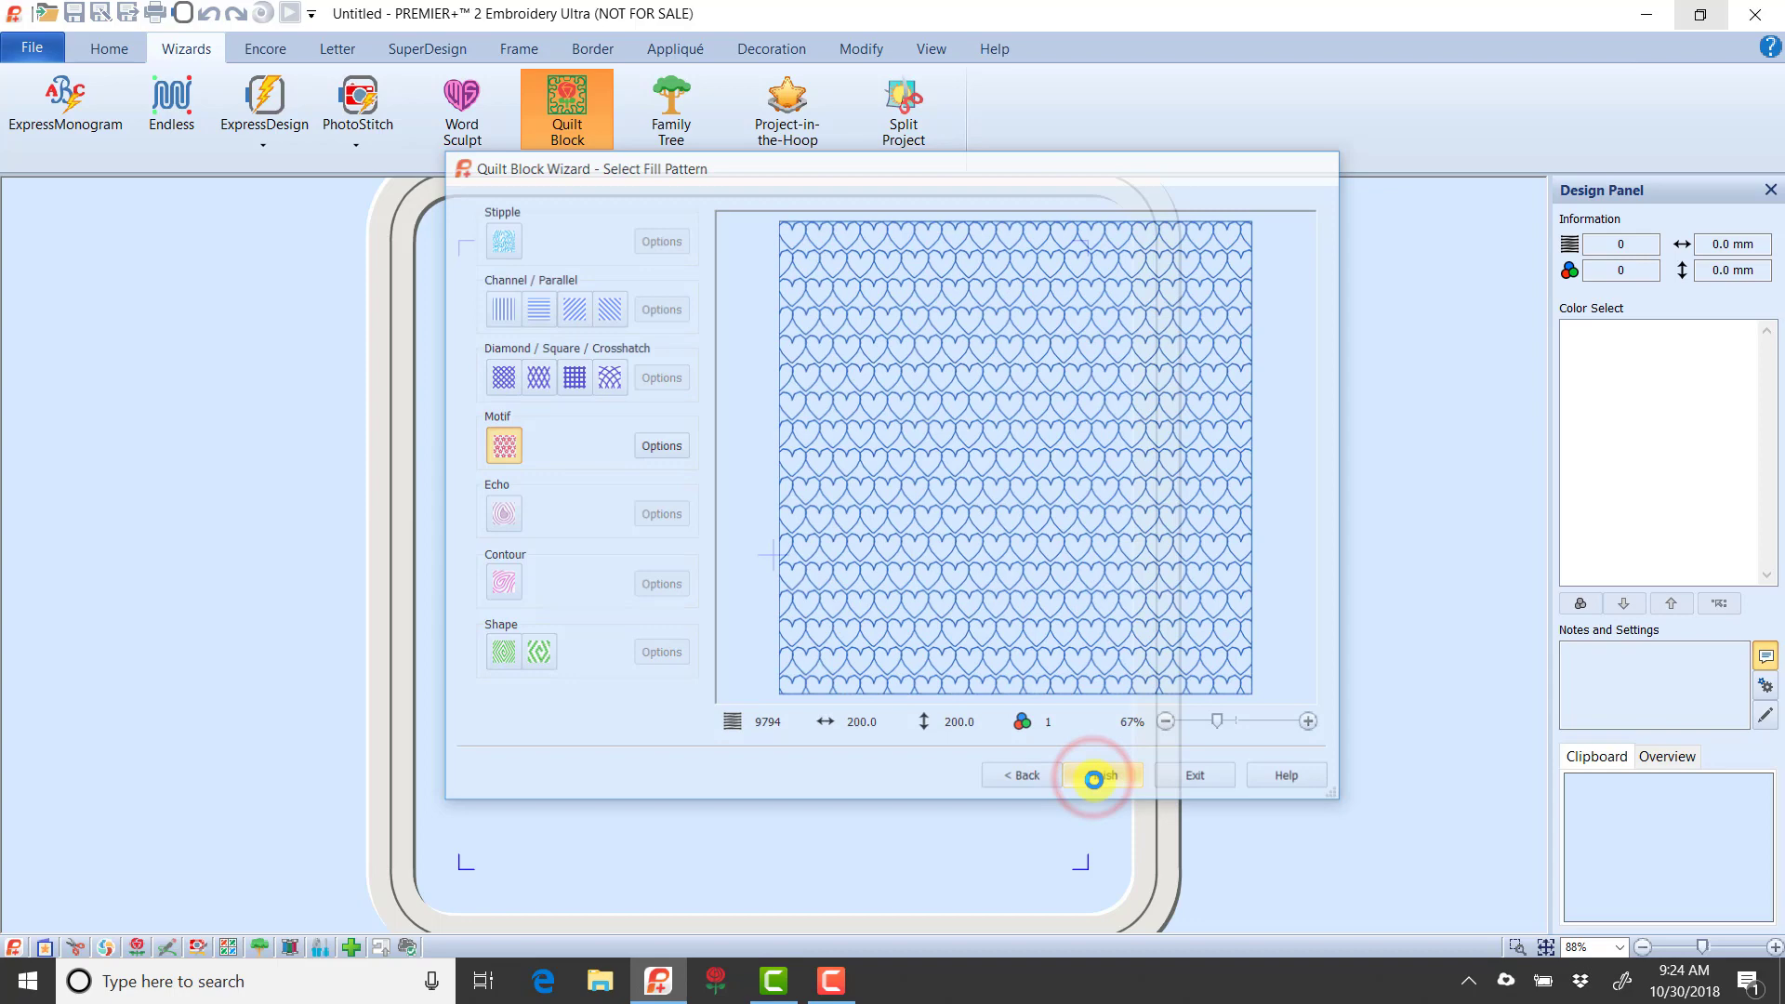
pyautogui.click(109, 49)
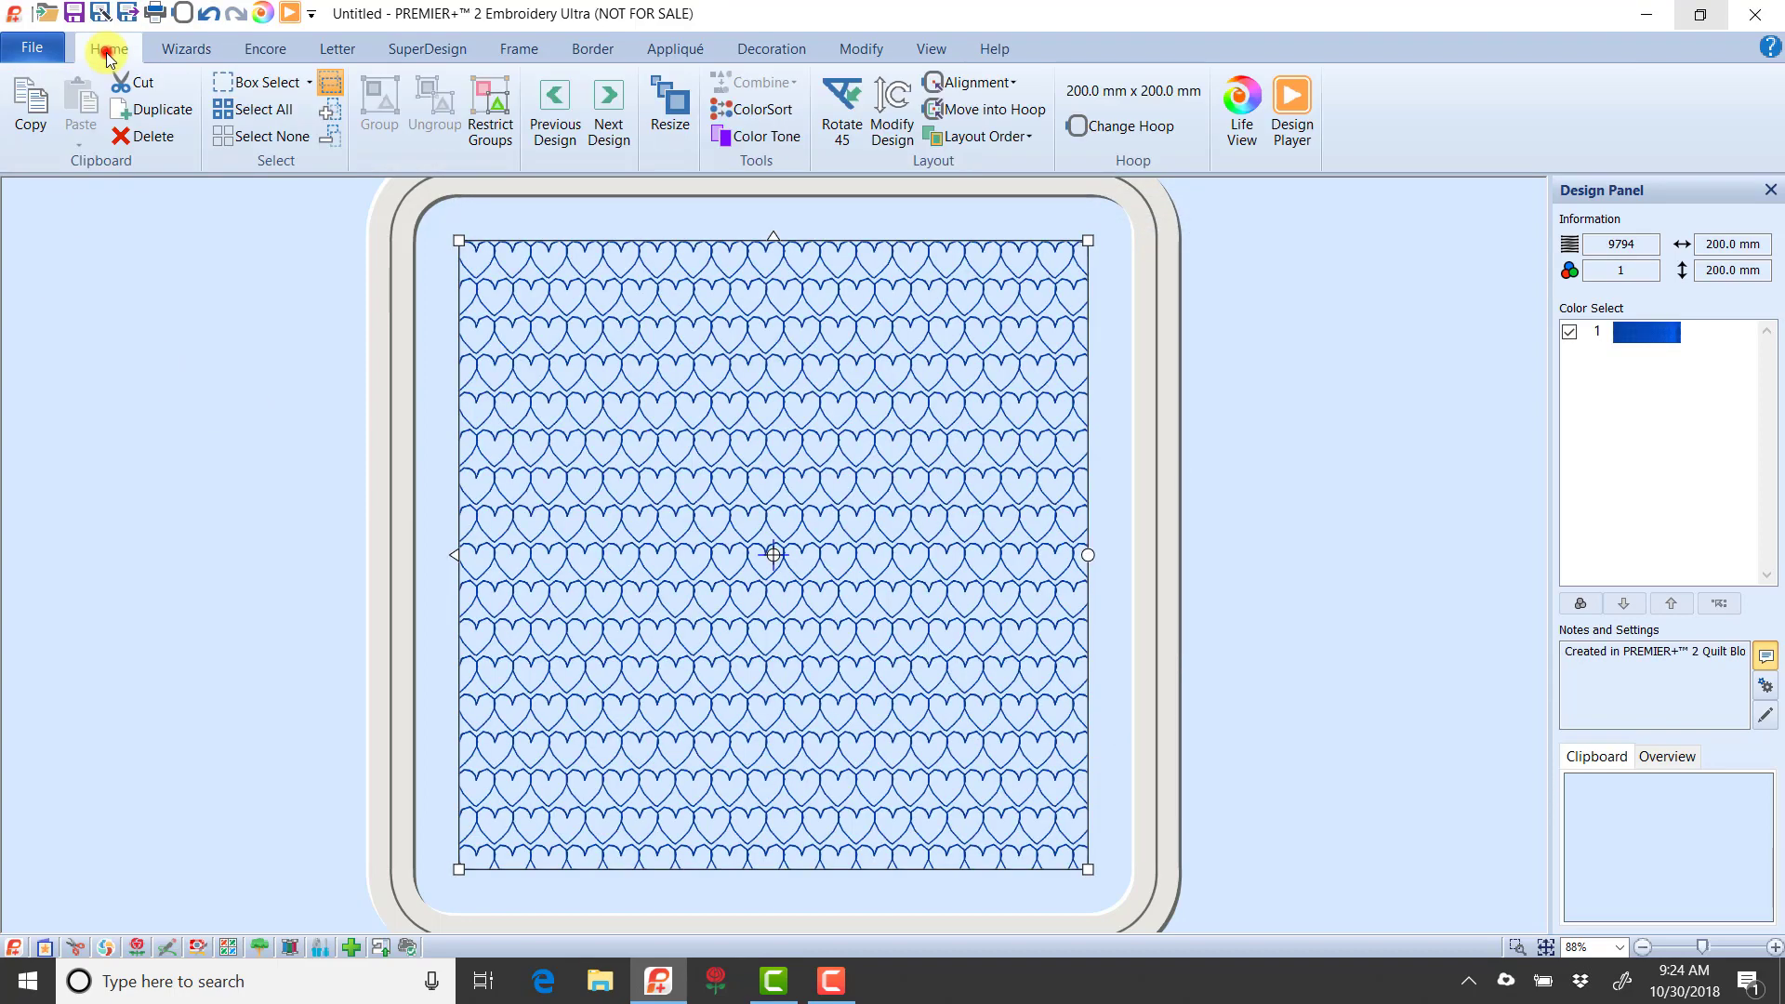
pyautogui.click(32, 99)
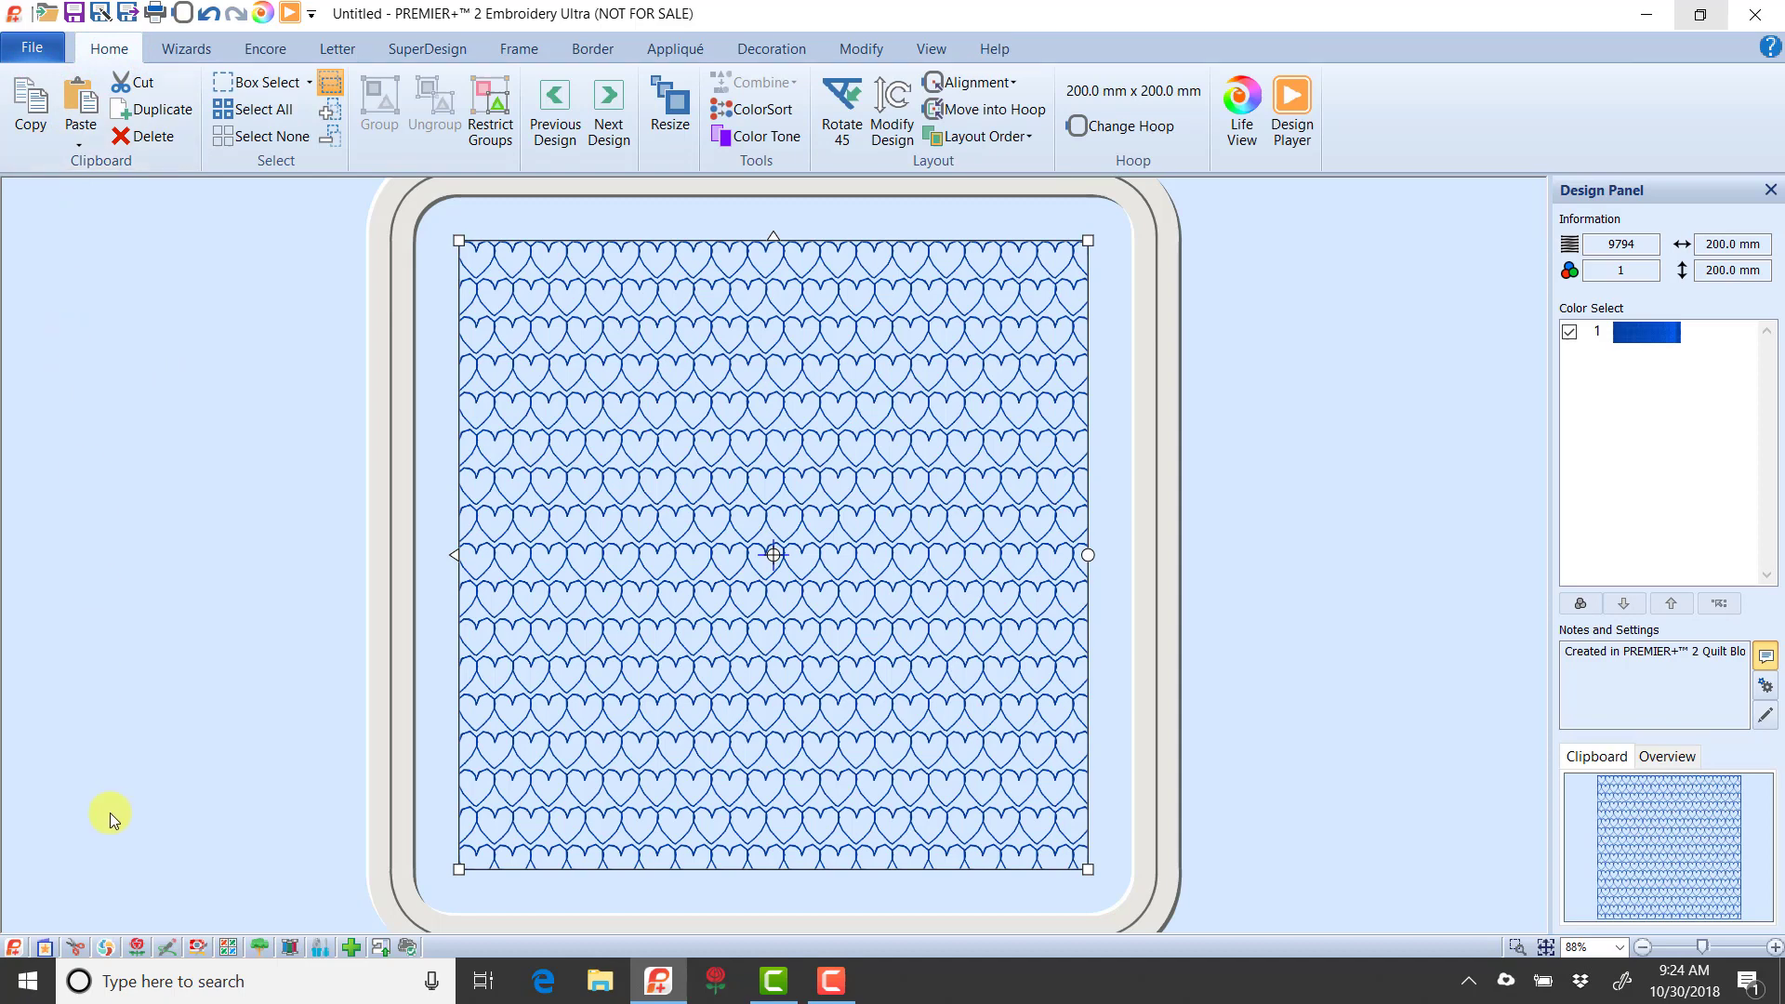
# Launch PREMIER+ 2 Modify and paste the heart quilt block into a new design
pyautogui.click(74, 948)
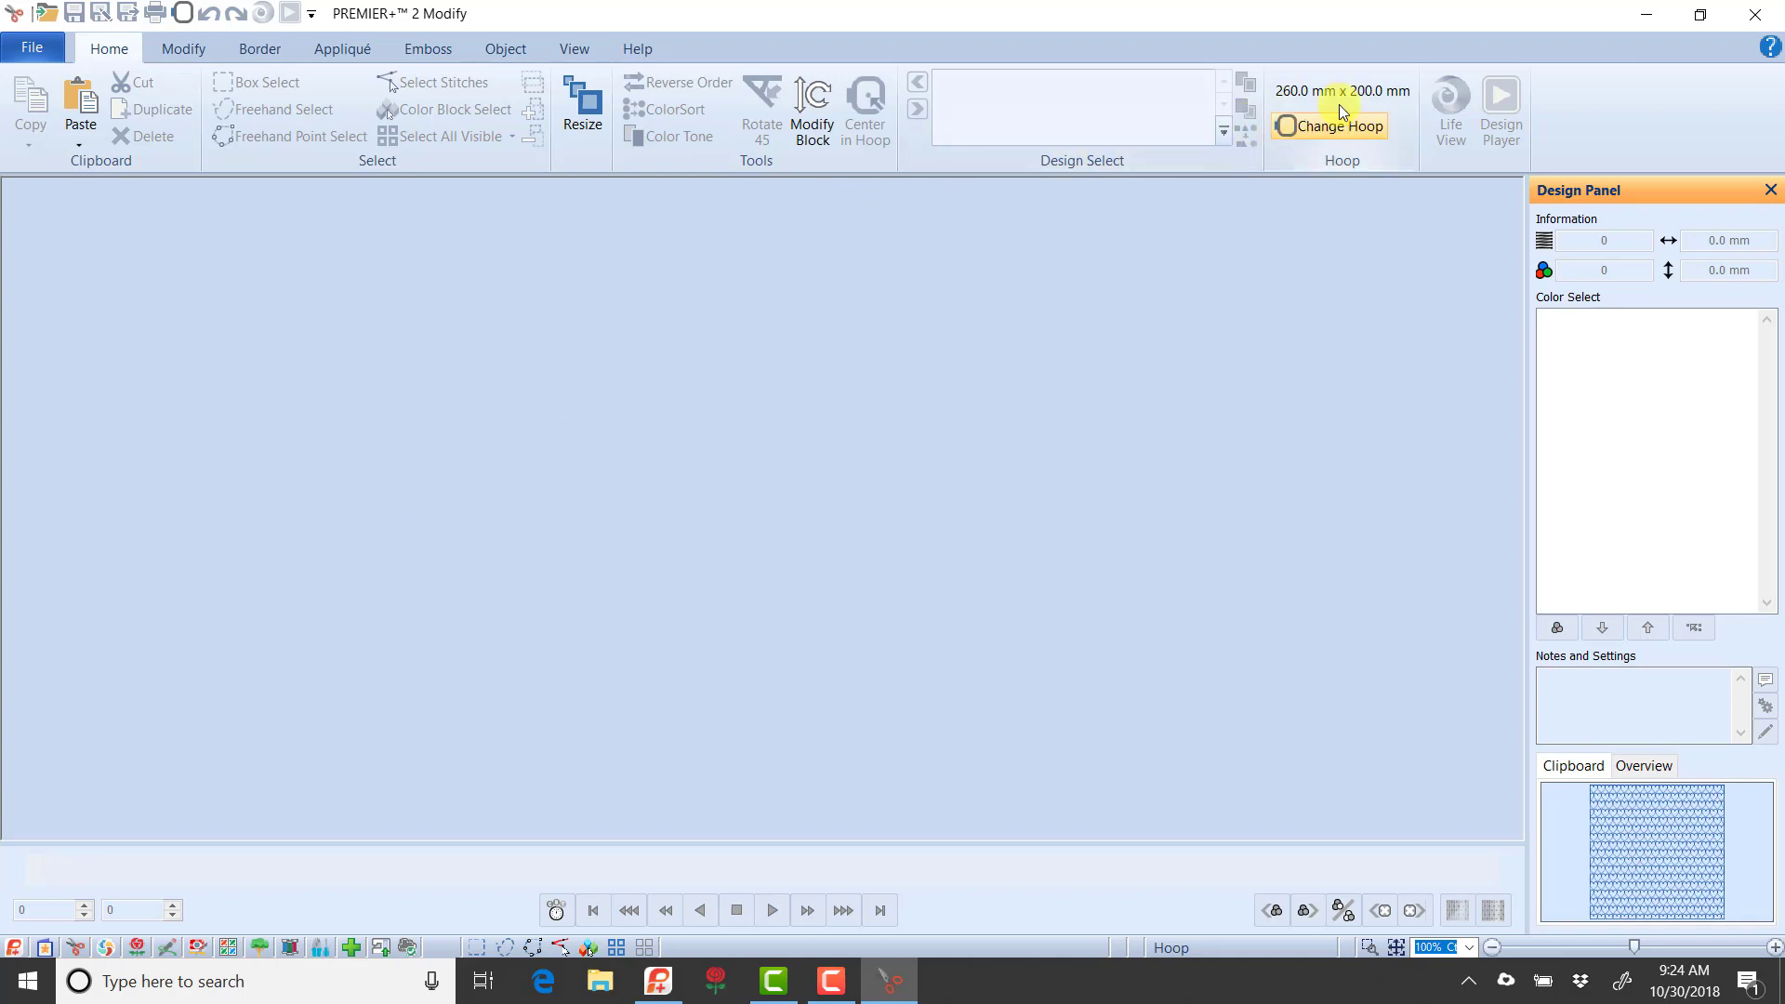
pyautogui.click(83, 107)
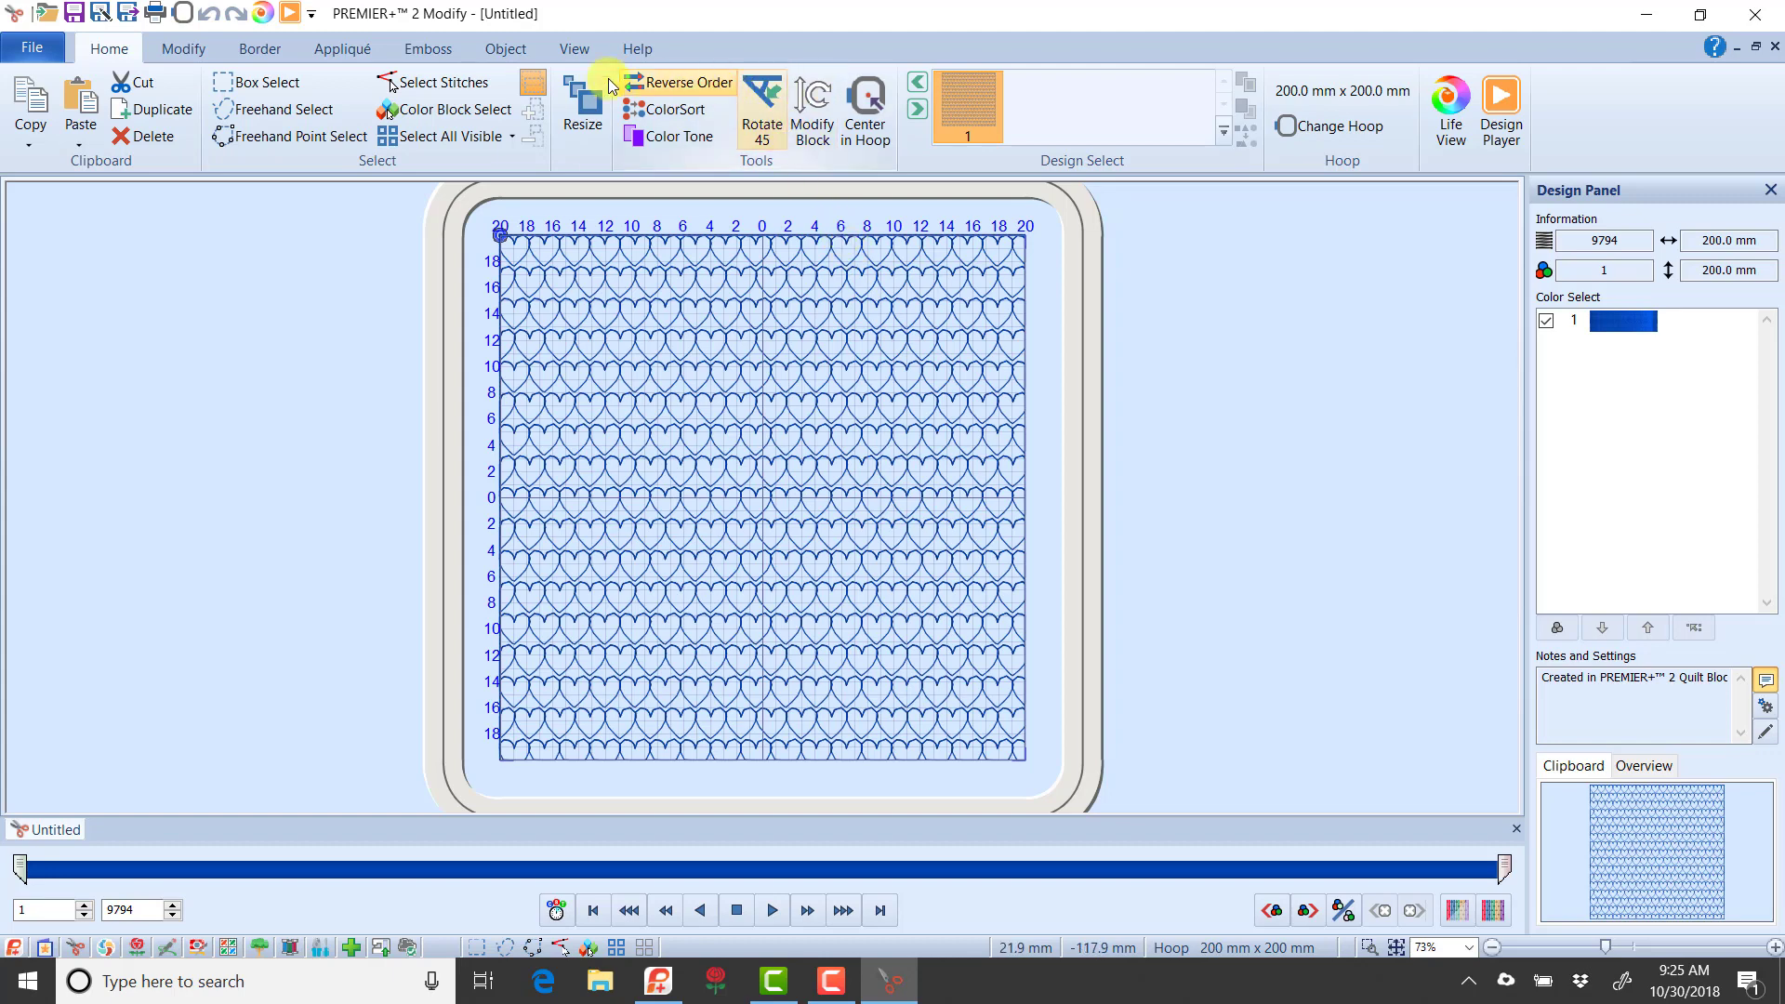
# Turn off the grid over the design and bring up the Modify tools
pyautogui.click(576, 51)
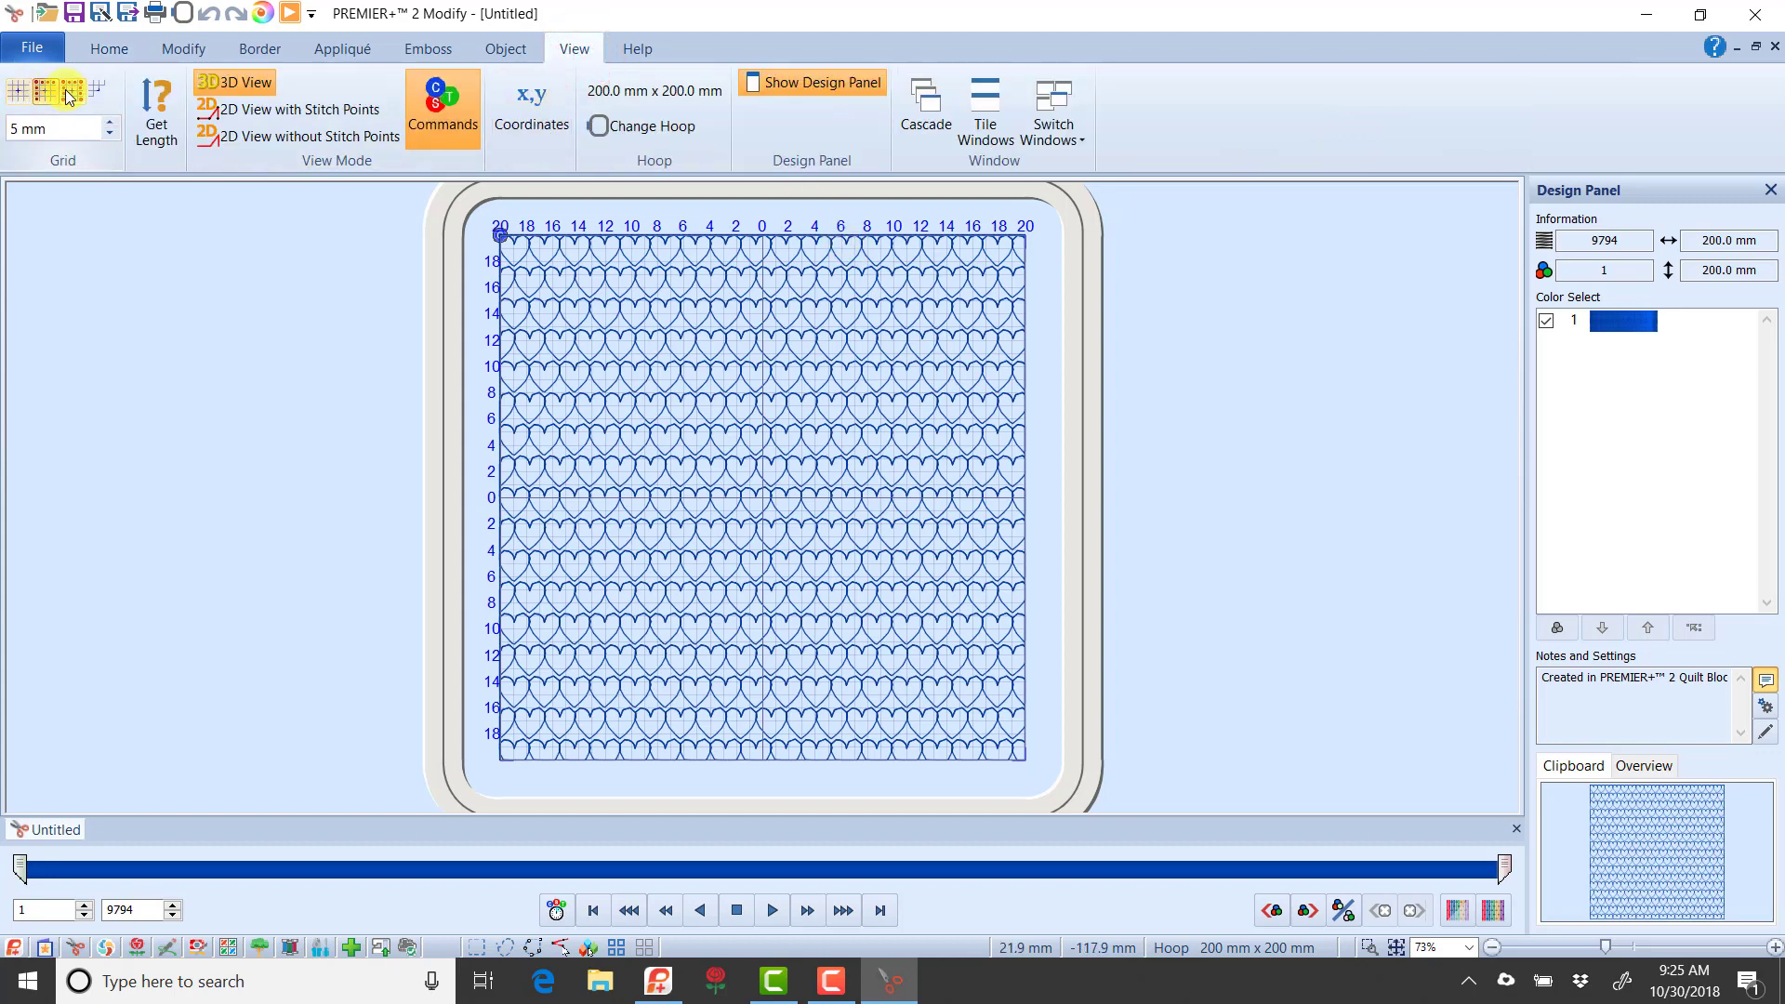
pyautogui.click(99, 90)
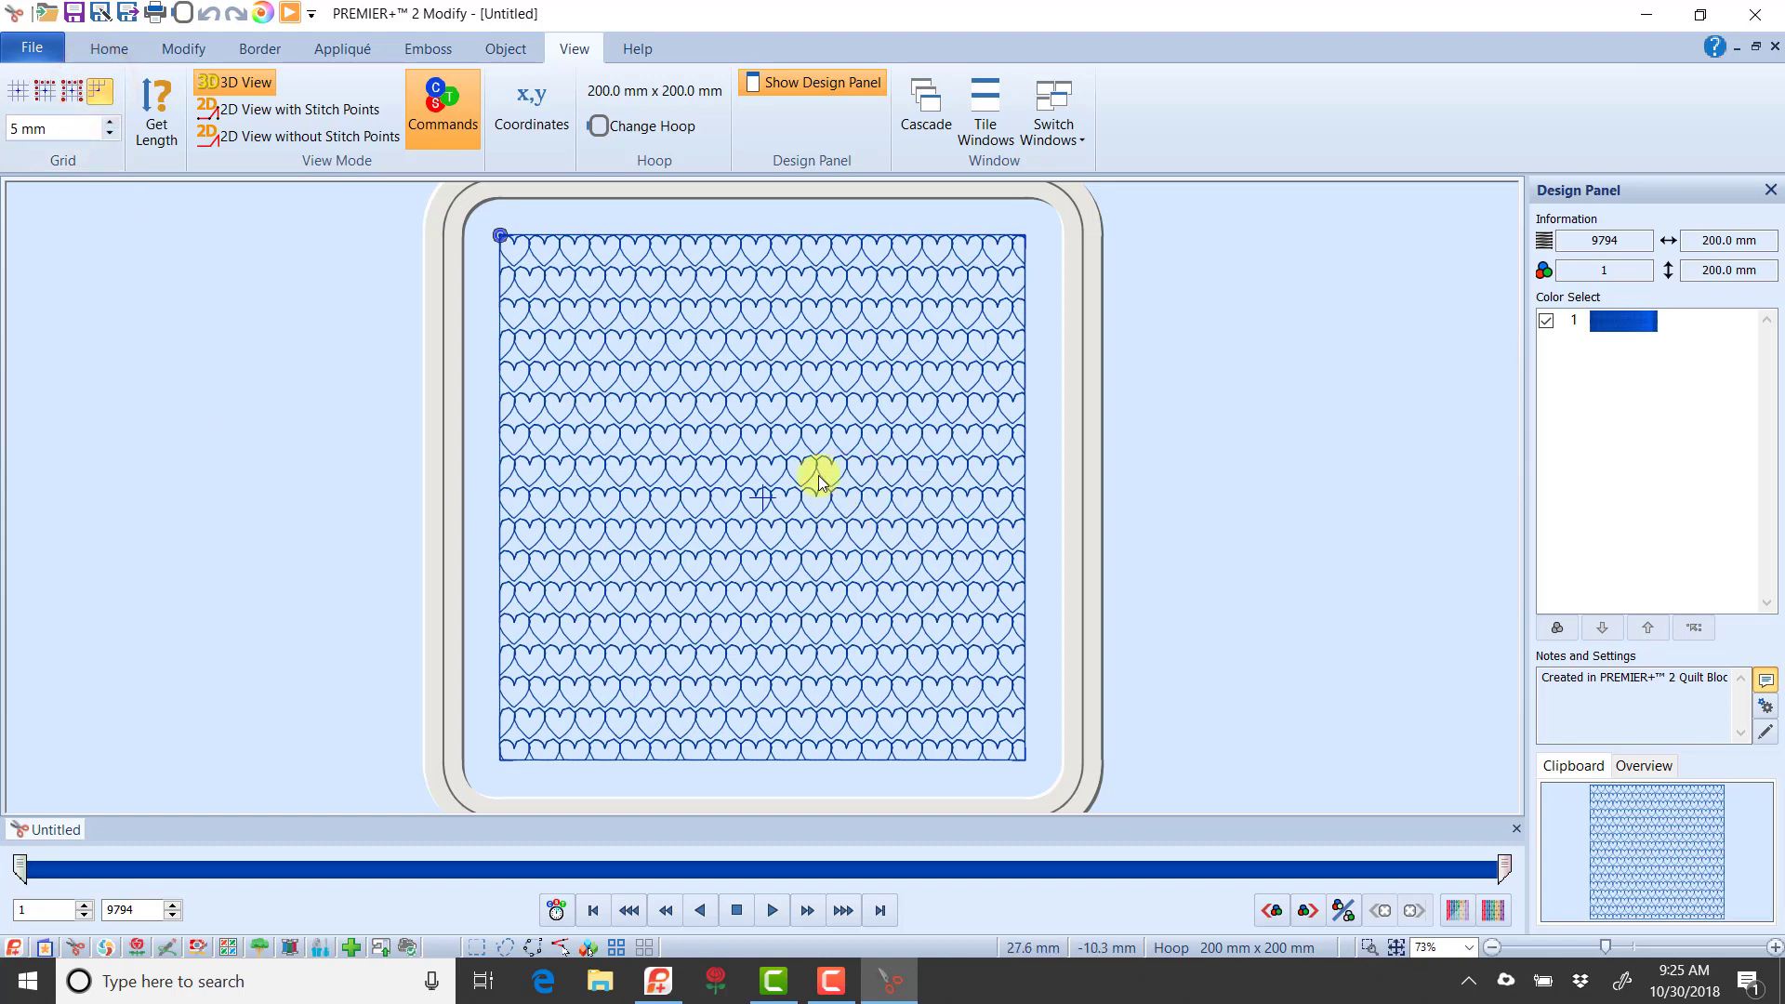
pyautogui.click(183, 49)
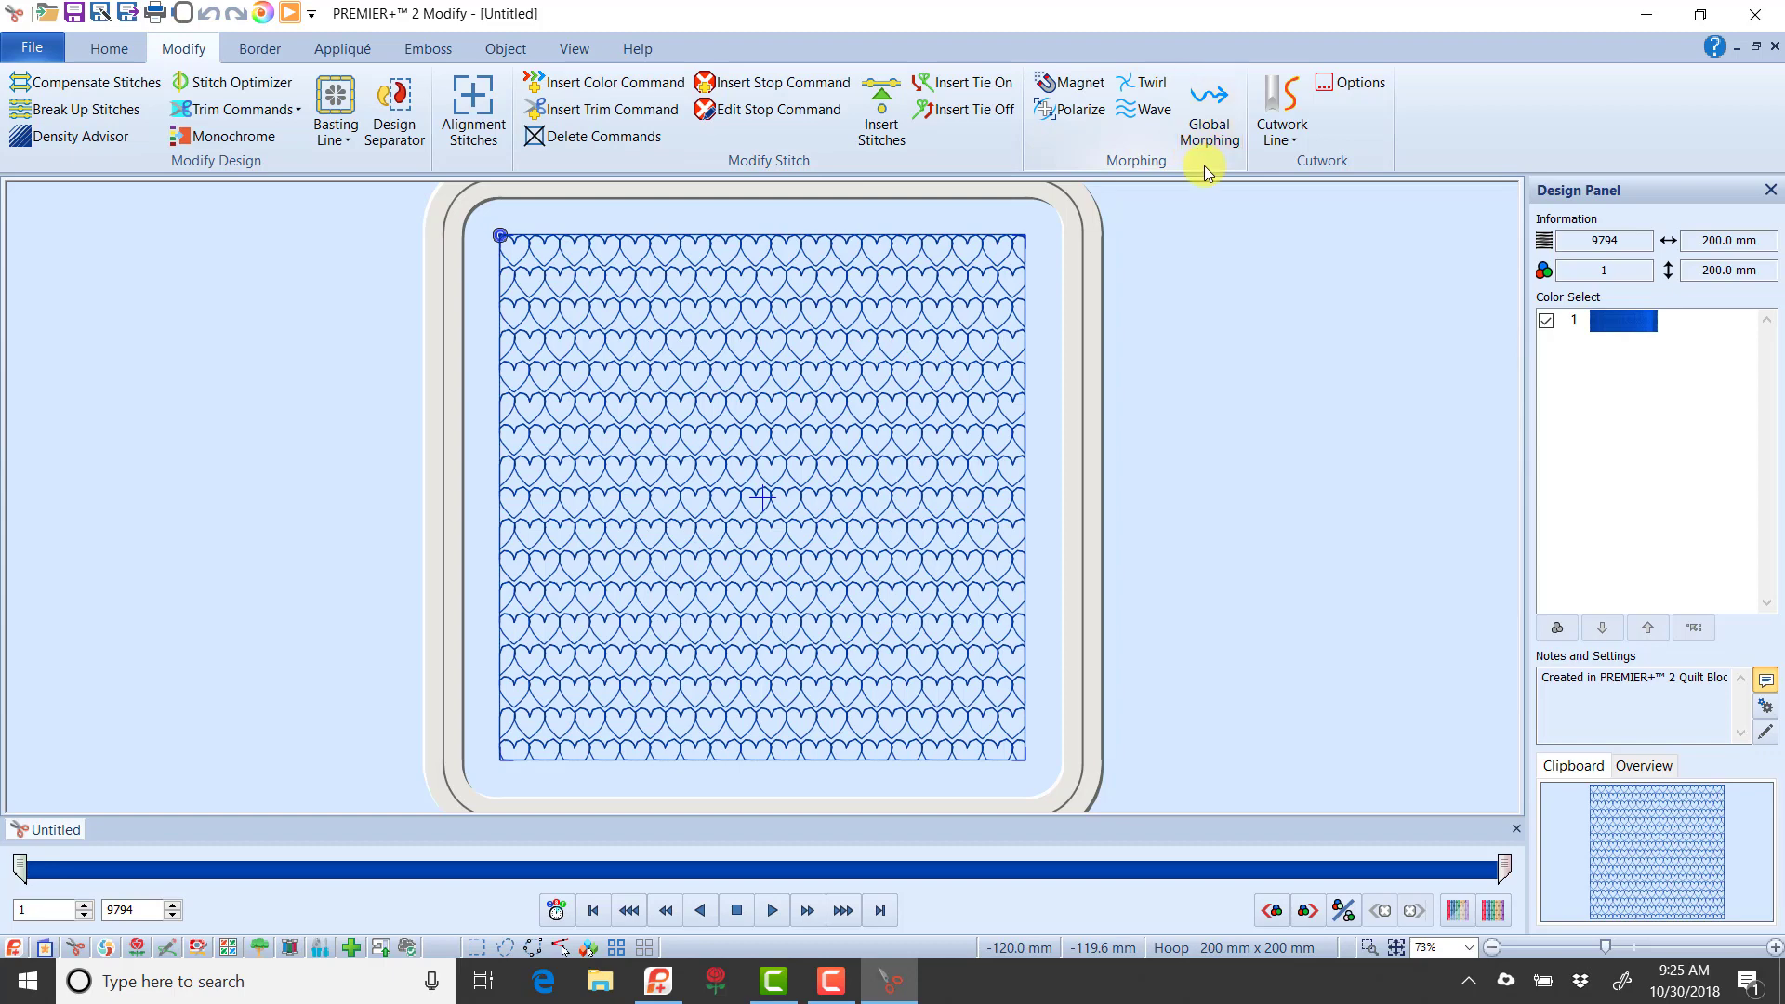
# Apply a Spherize global morph at intensity 53, giving a 156.2 × 156.2 mm ball
pyautogui.click(1220, 115)
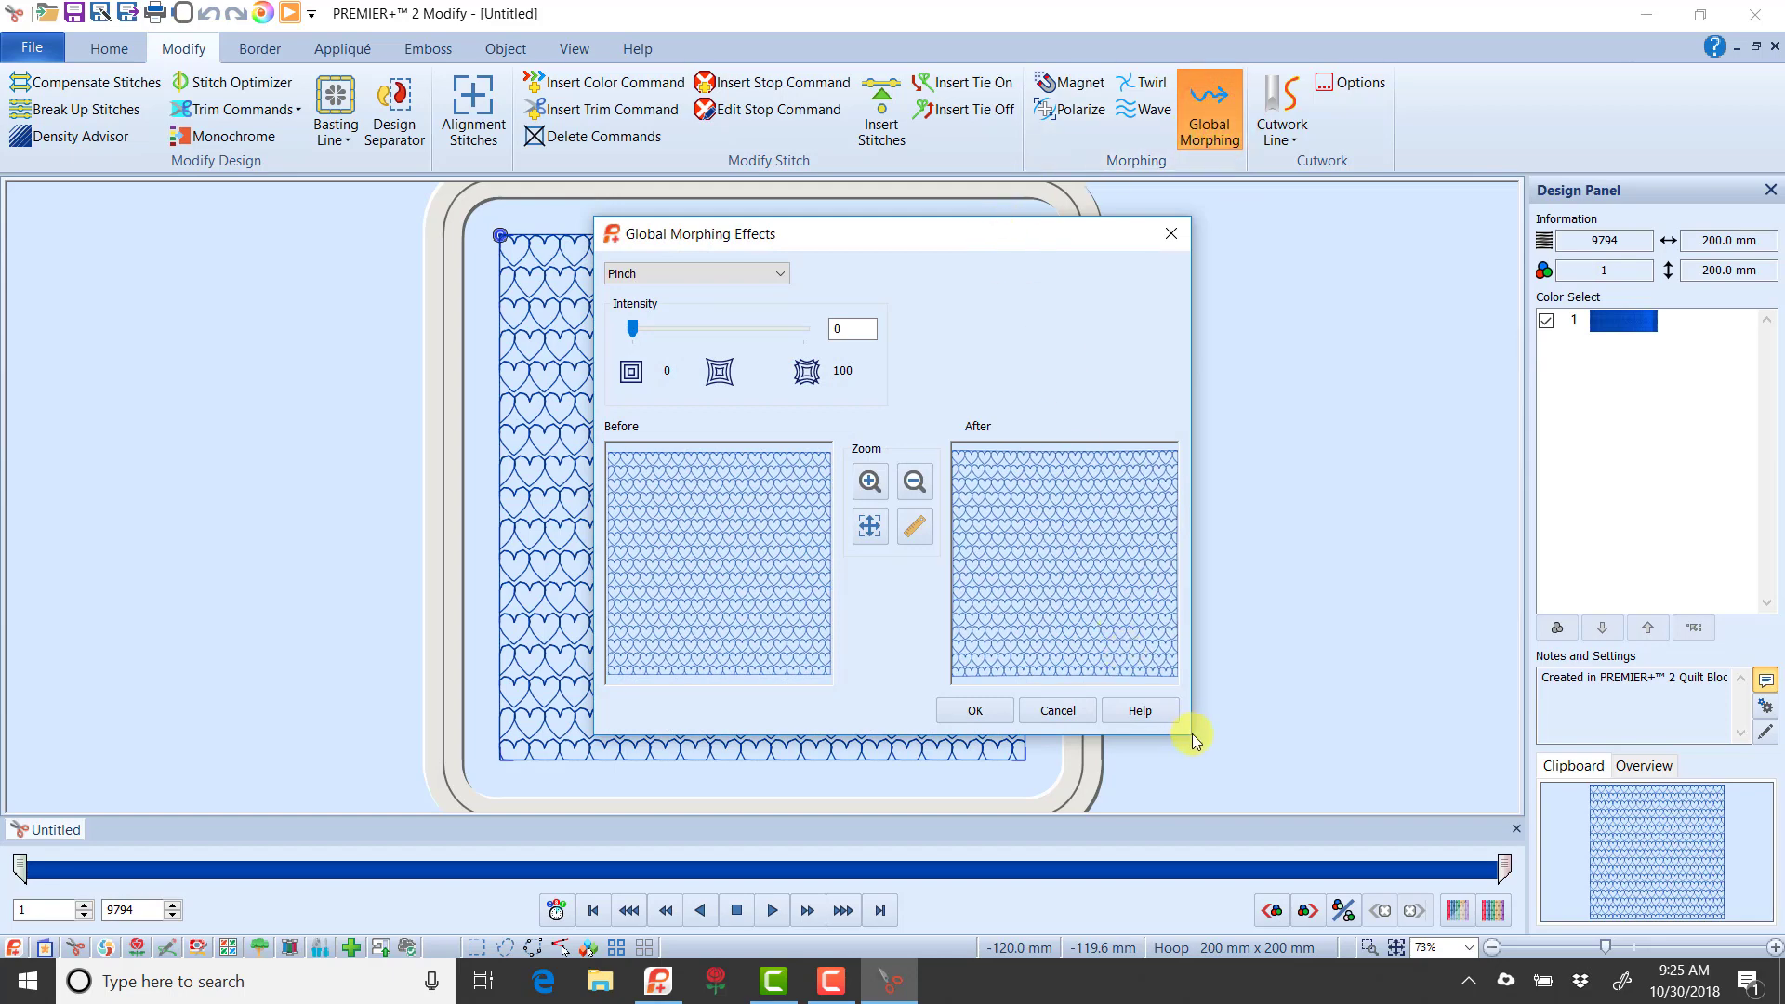
pyautogui.click(746, 275)
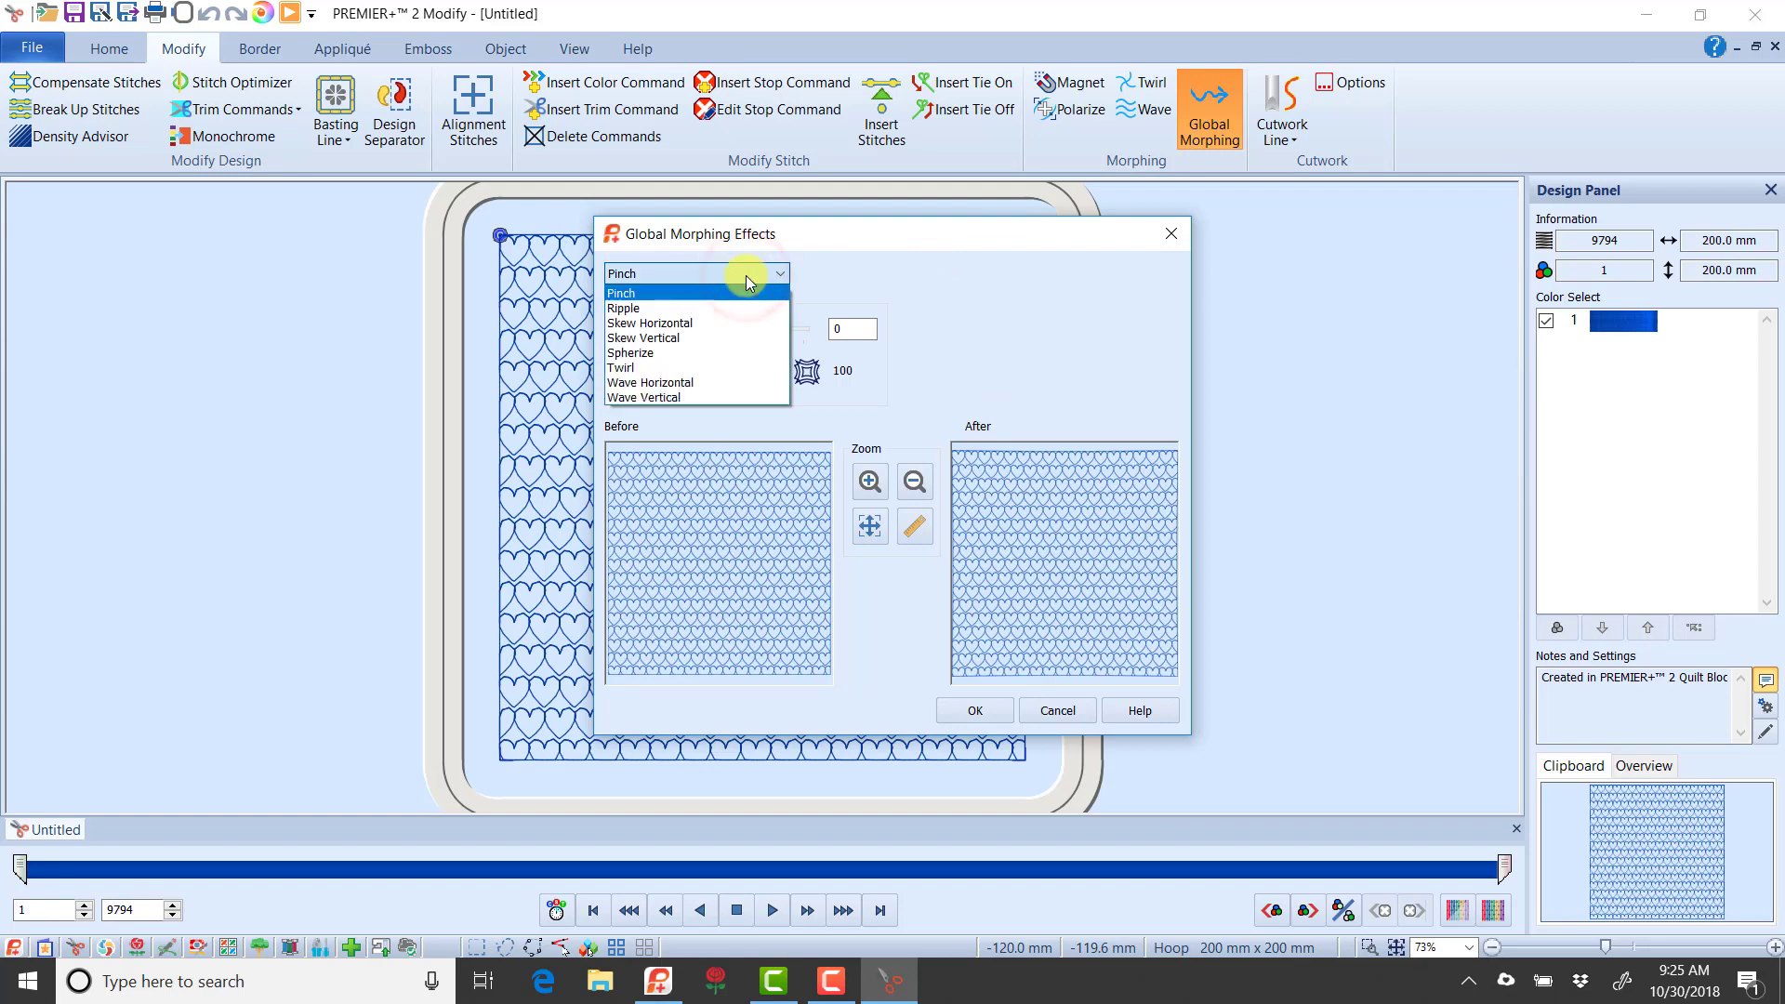
pyautogui.click(712, 351)
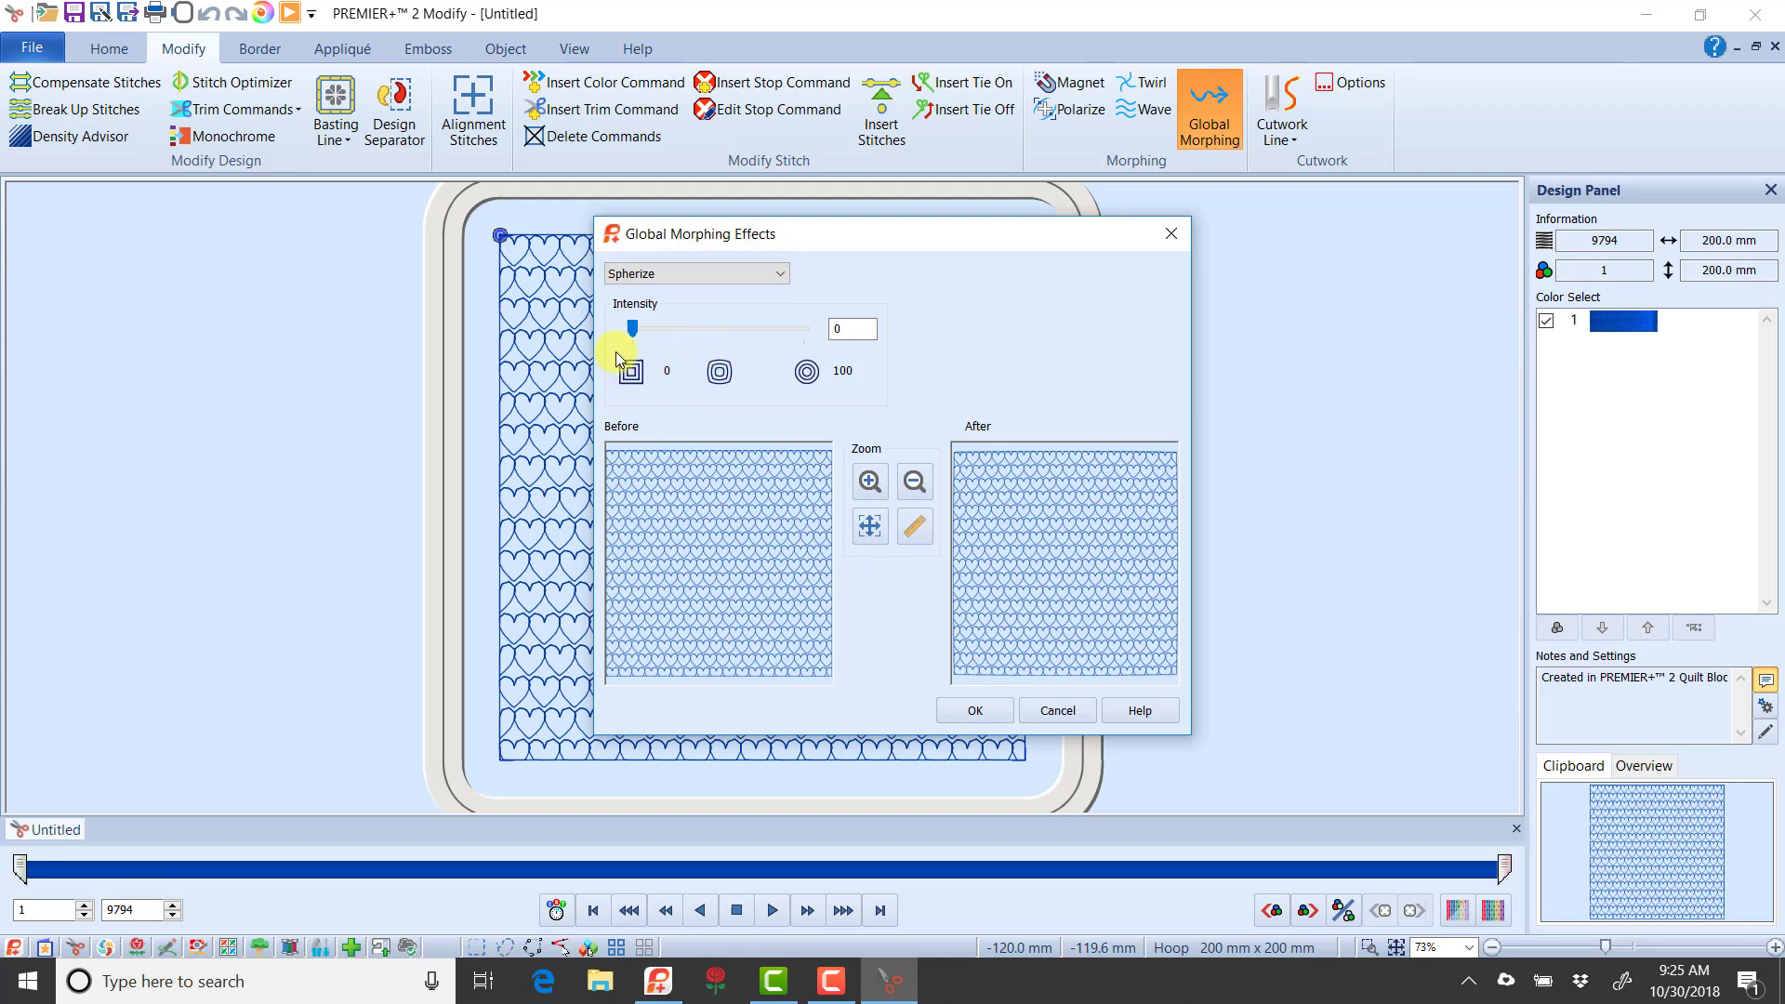
pyautogui.moveTo(627, 333); pyautogui.dragTo(725, 341)
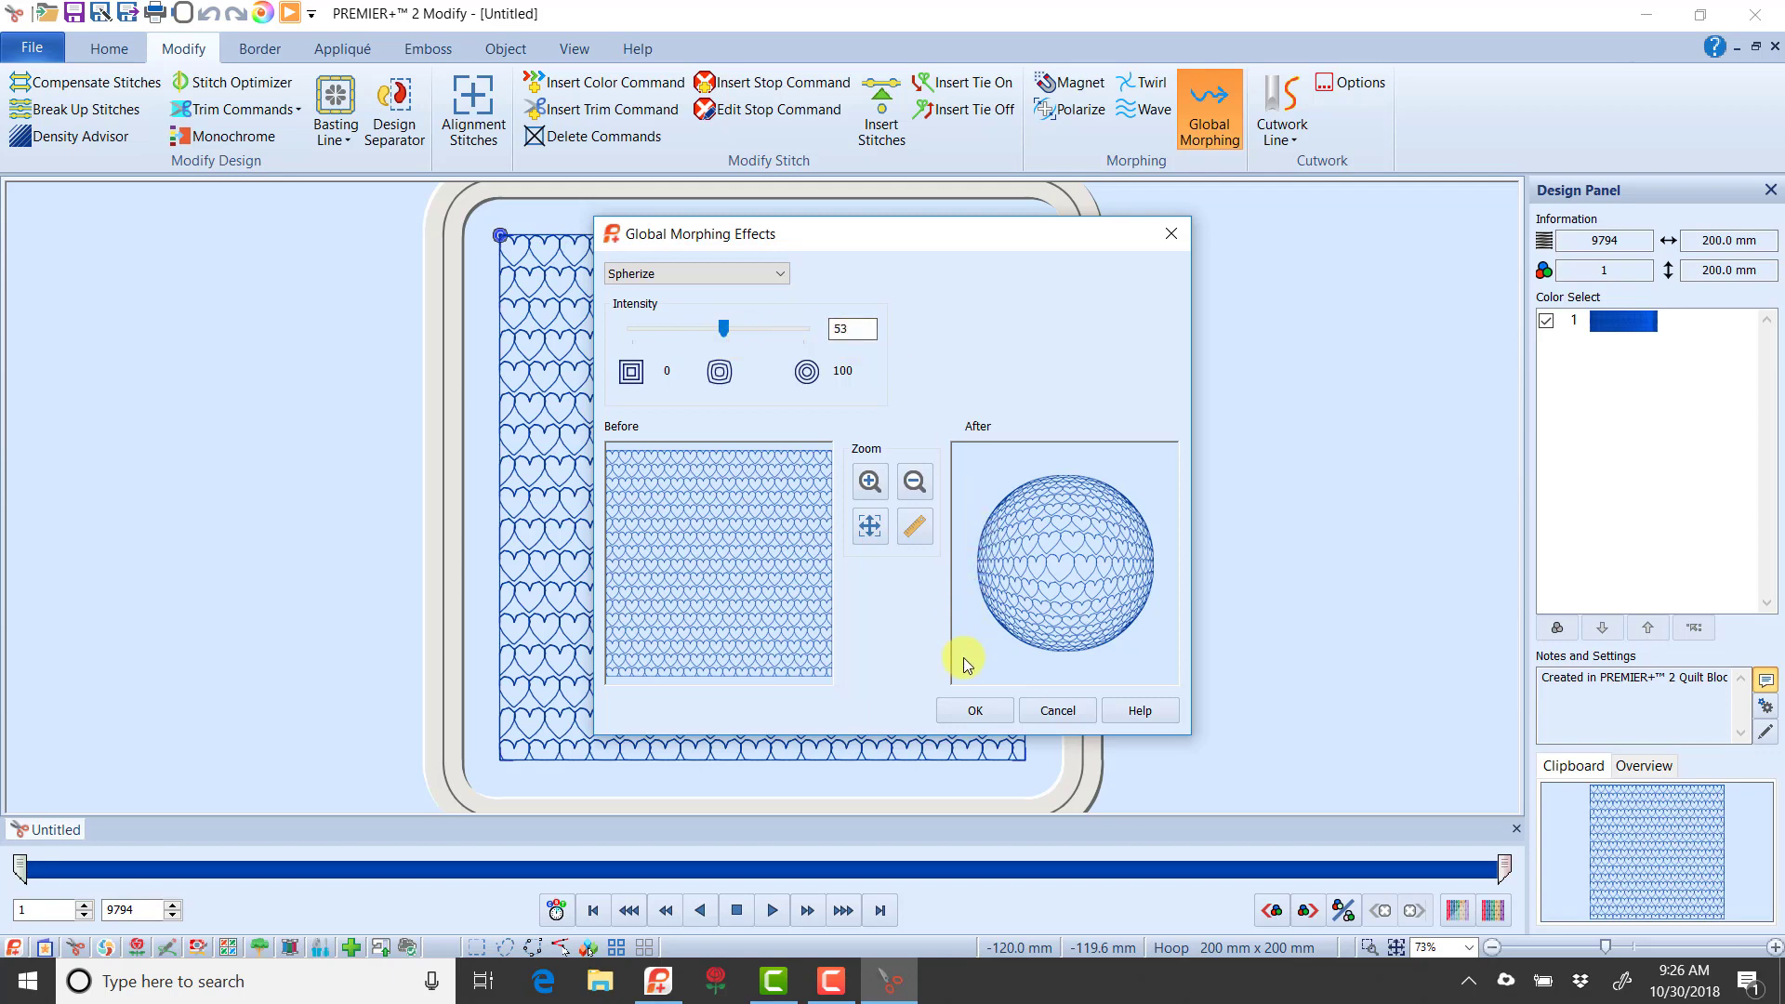
pyautogui.click(975, 711)
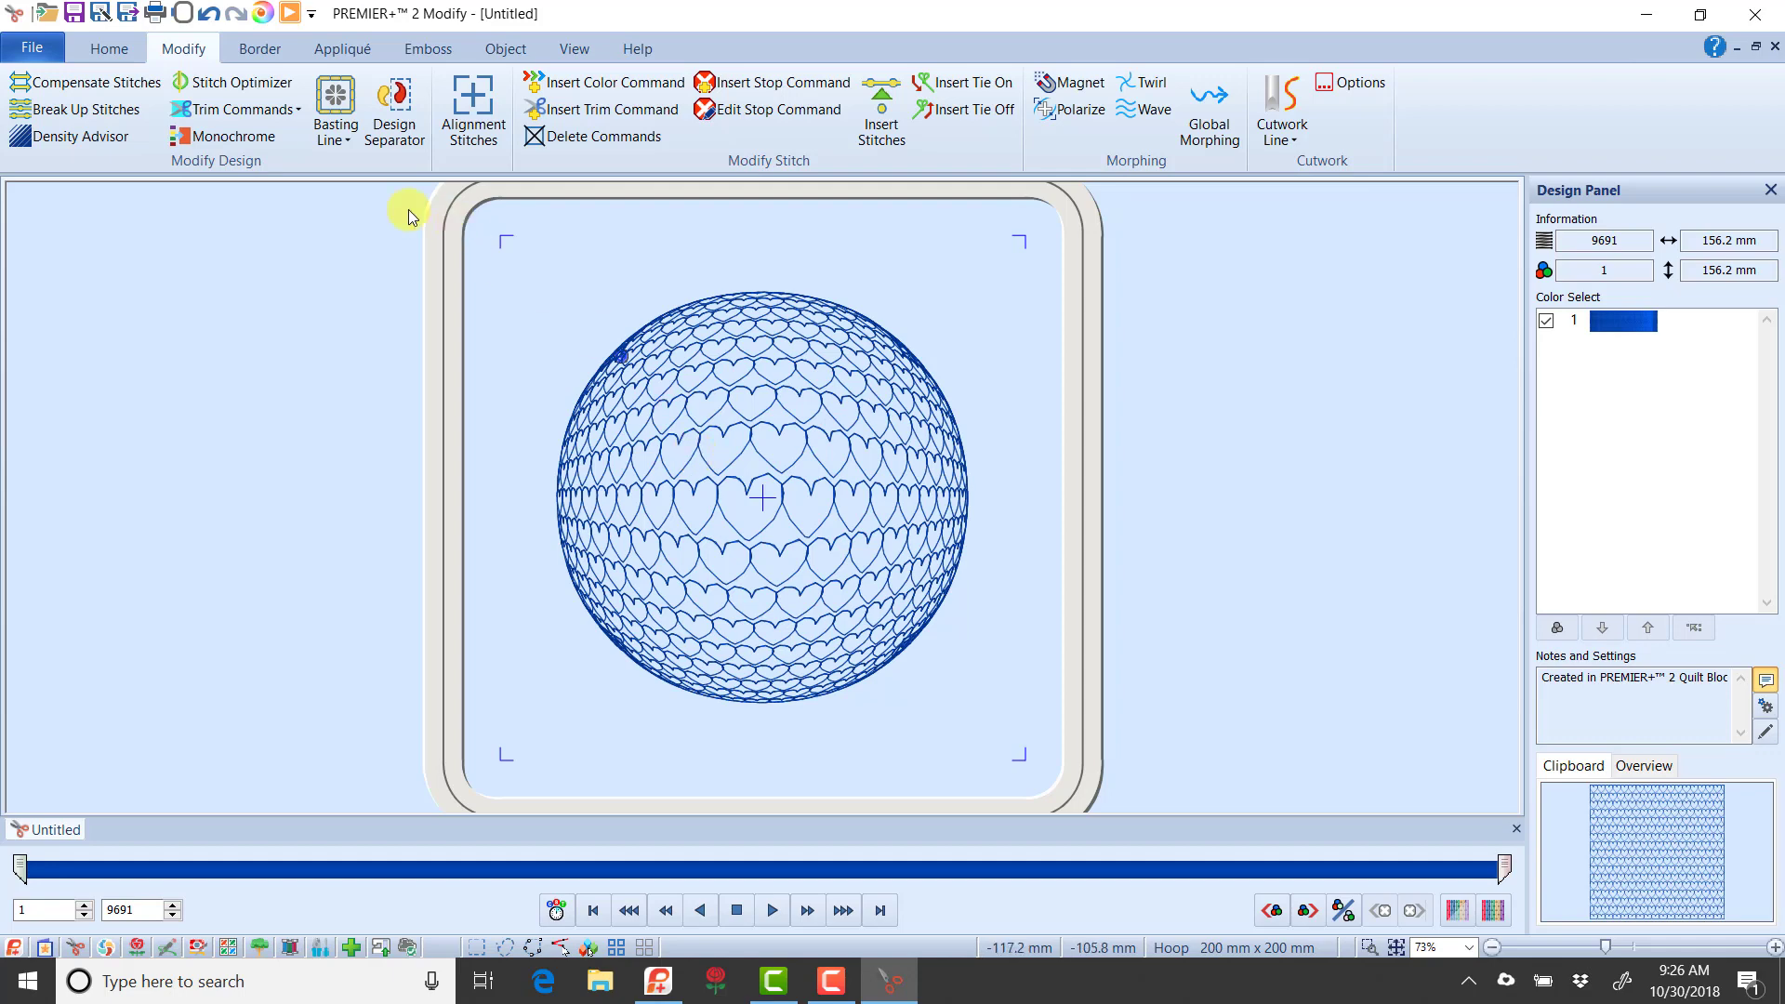
# Break up the ball's stitches with a 4.0 mm maximum stitch length
pyautogui.click(97, 110)
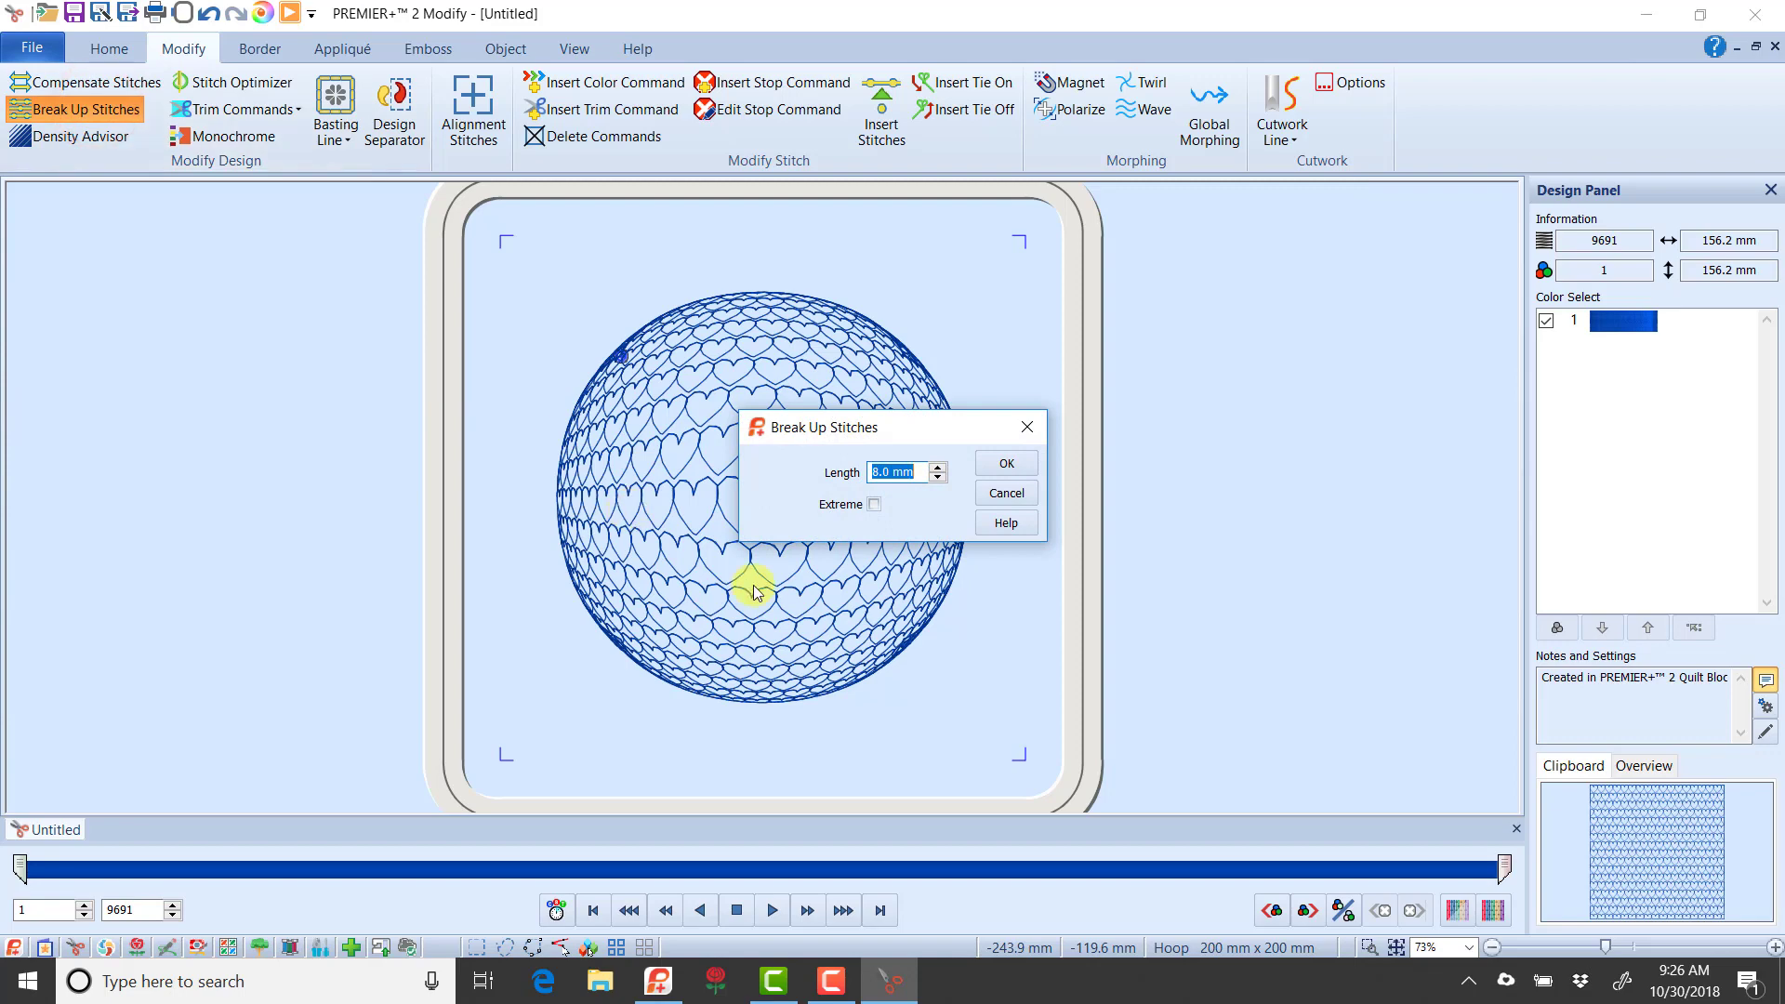
pyautogui.click(921, 471)
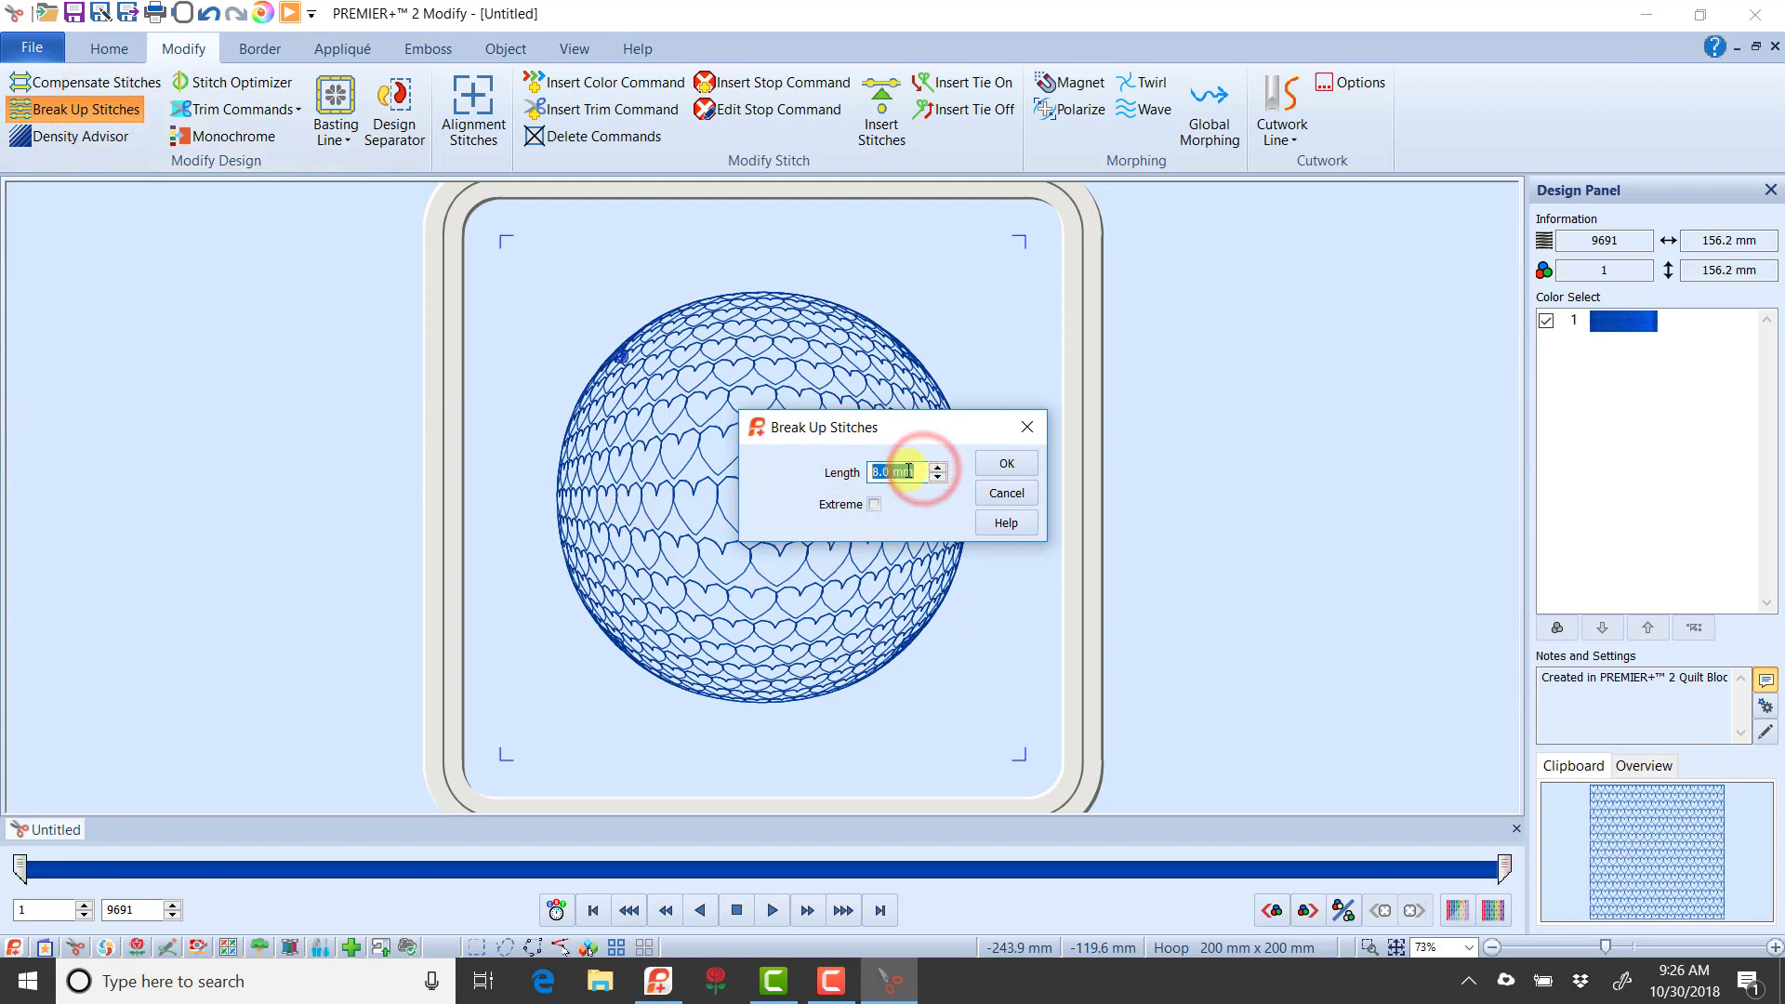
pyautogui.write('4.0')
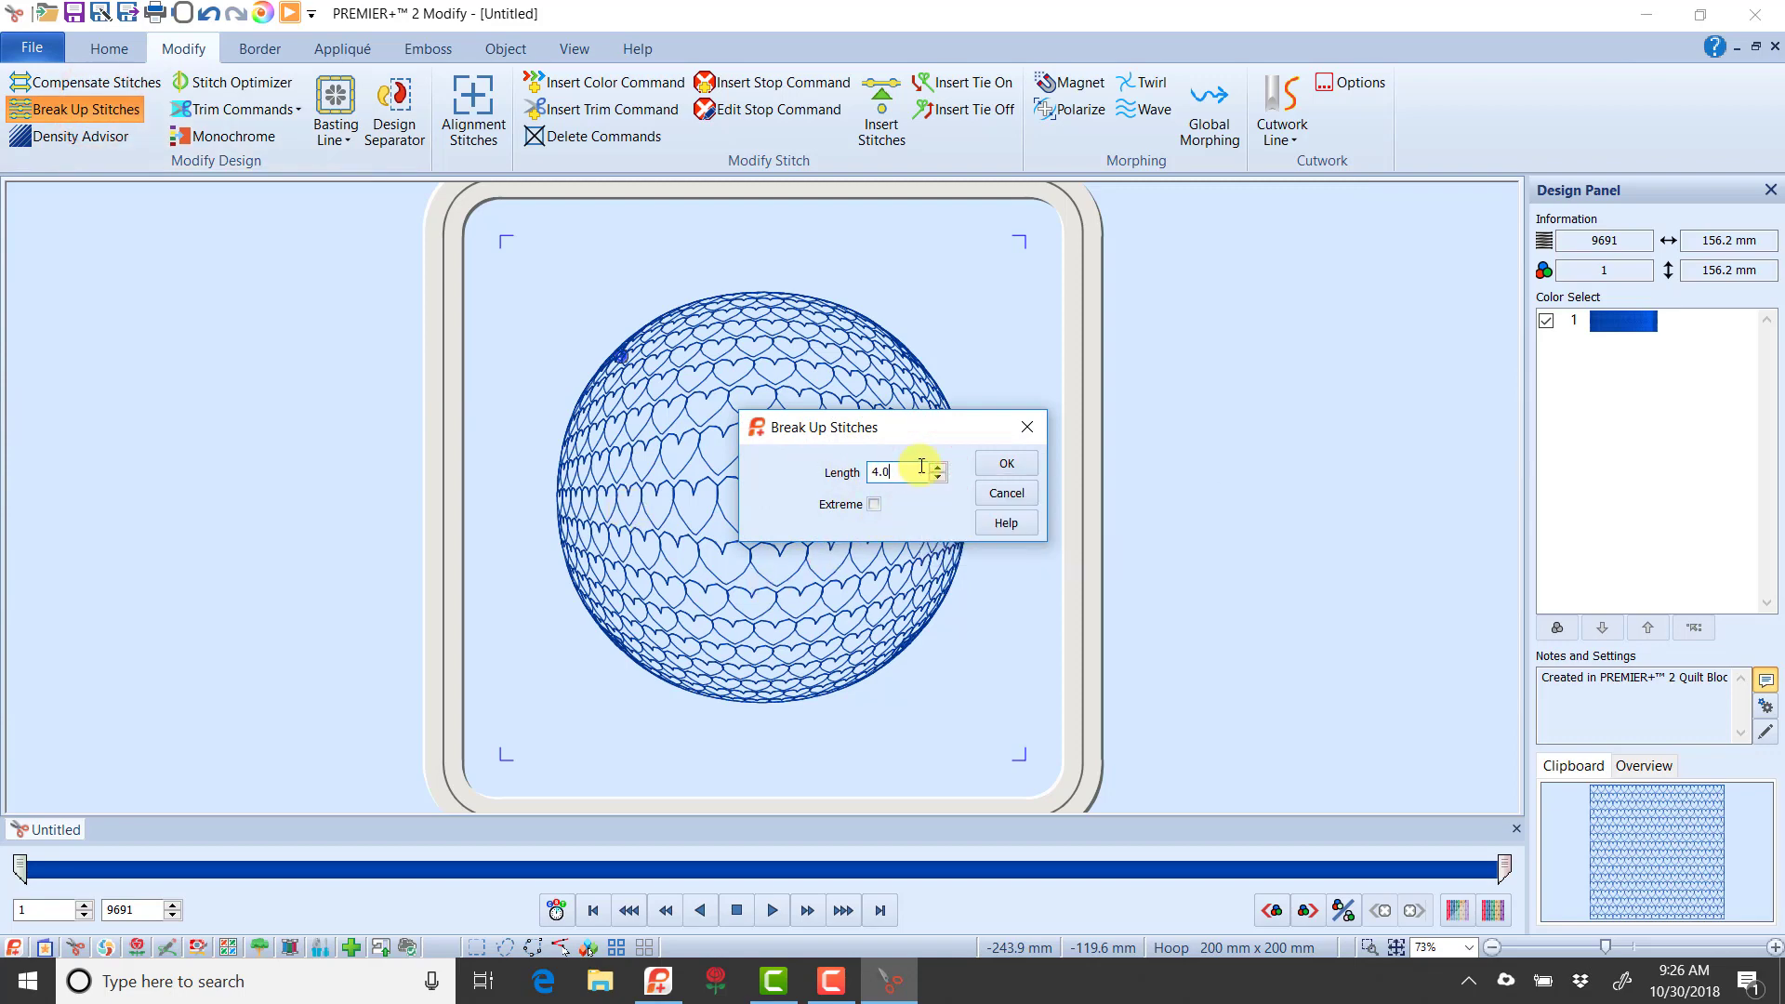
pyautogui.click(1007, 463)
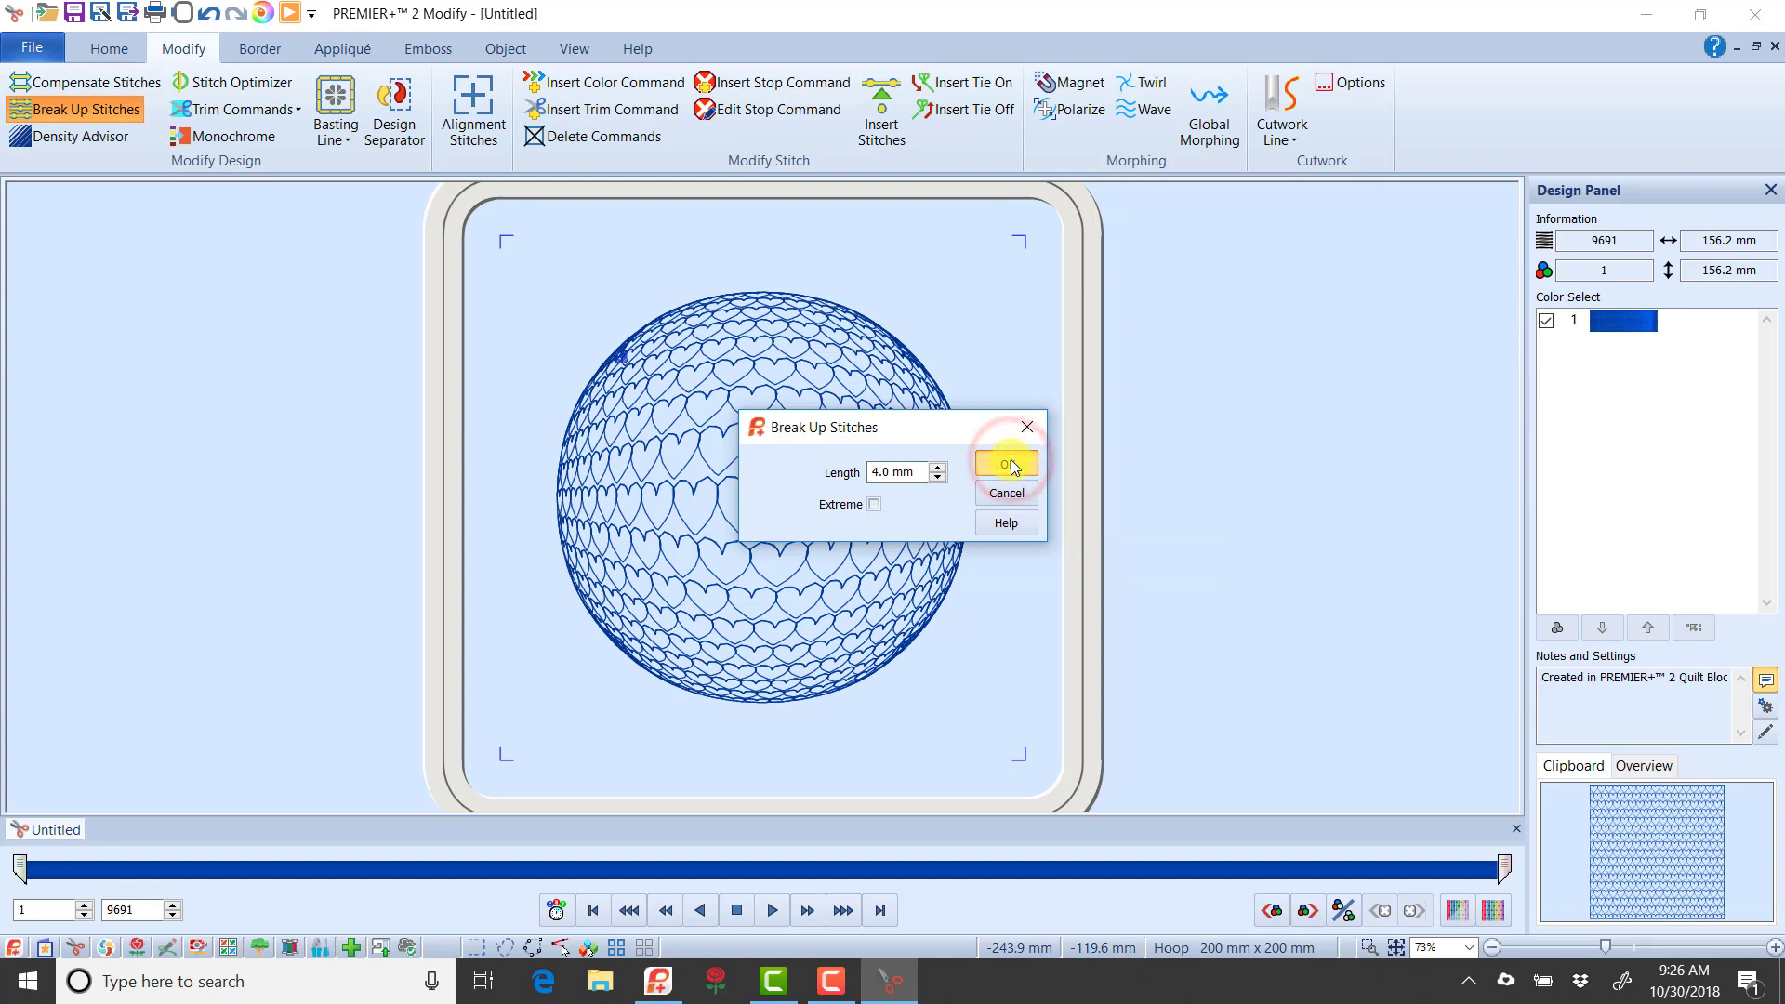